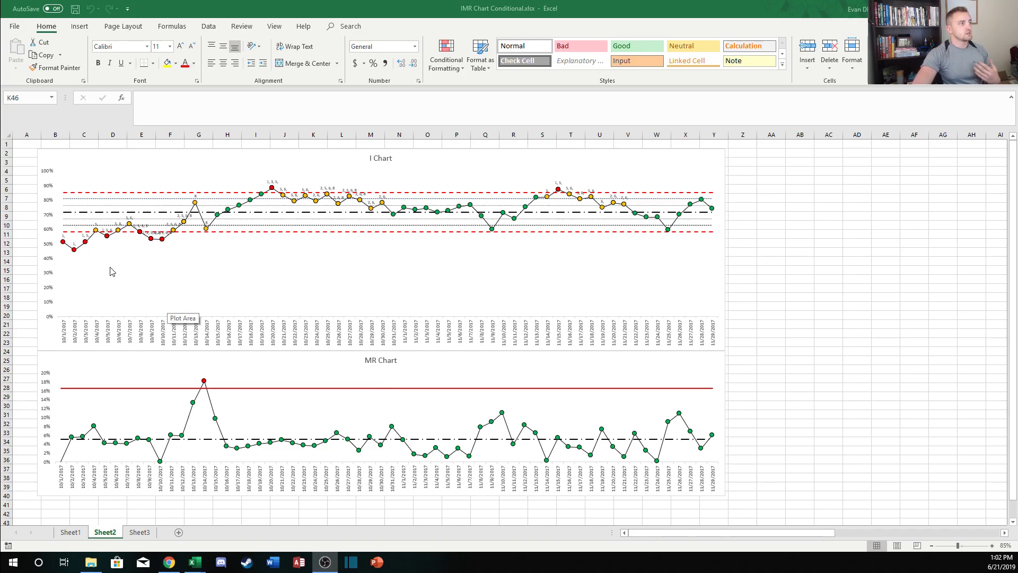
Review Sheet1's data table and upper control limit formula, then go back to the I and MR charts on Sheet2
{"action": "left_click", "coordinate": [70, 532]}
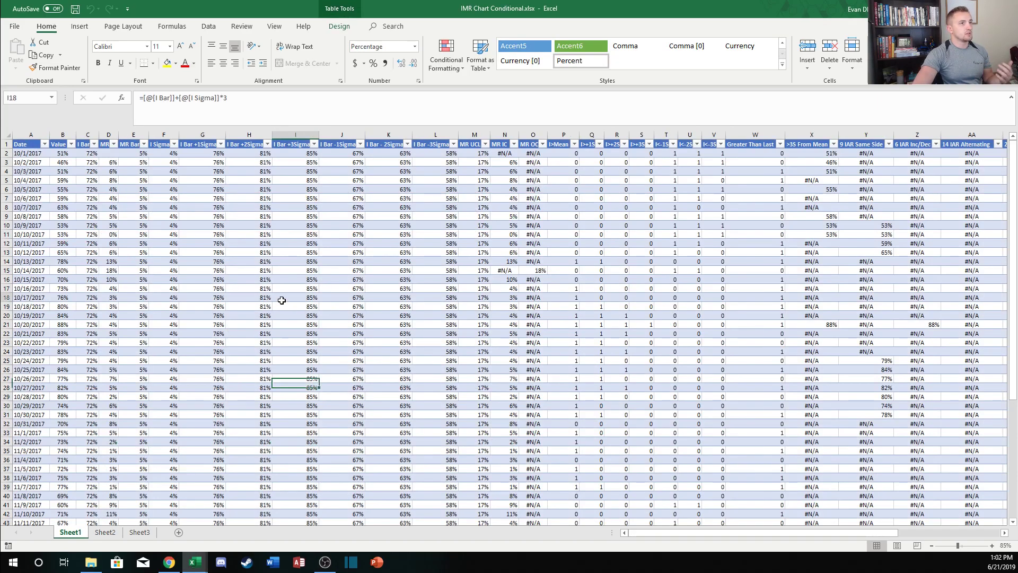
{"action": "left_click", "coordinate": [282, 300]}
{"action": "scroll", "coordinate": [602, 245], "scroll_direction": "right", "scroll_amount": 6}
{"action": "scroll", "coordinate": [561, 256], "scroll_direction": "left", "scroll_amount": 6}
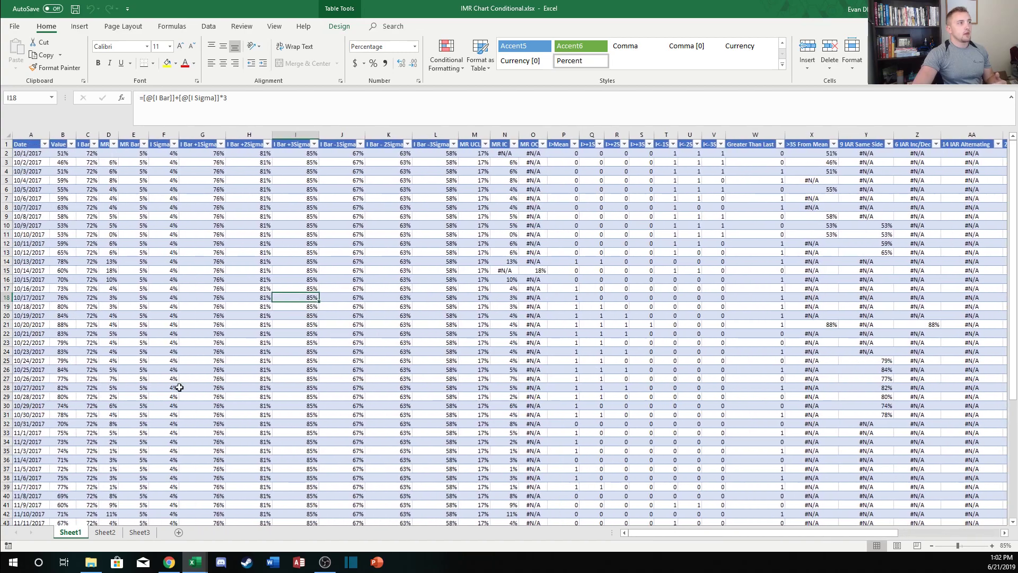
{"action": "left_click", "coordinate": [105, 531]}
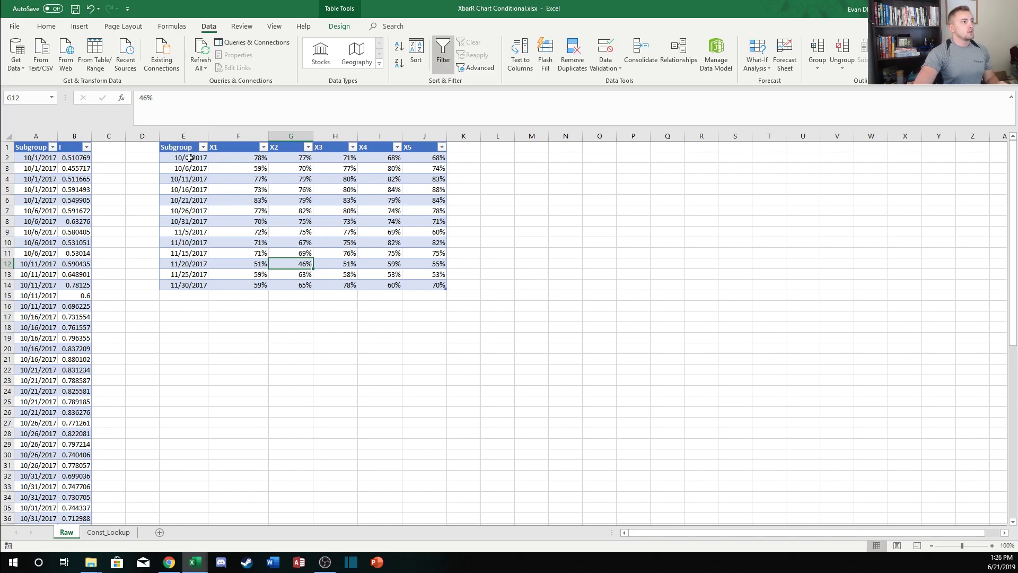
Look over the subgroup table and the first subgroup's date and X1–X5 values
{"action": "left_click_drag", "start_coordinate": [189, 148], "coordinate": [435, 281]}
{"action": "left_click", "coordinate": [424, 316]}
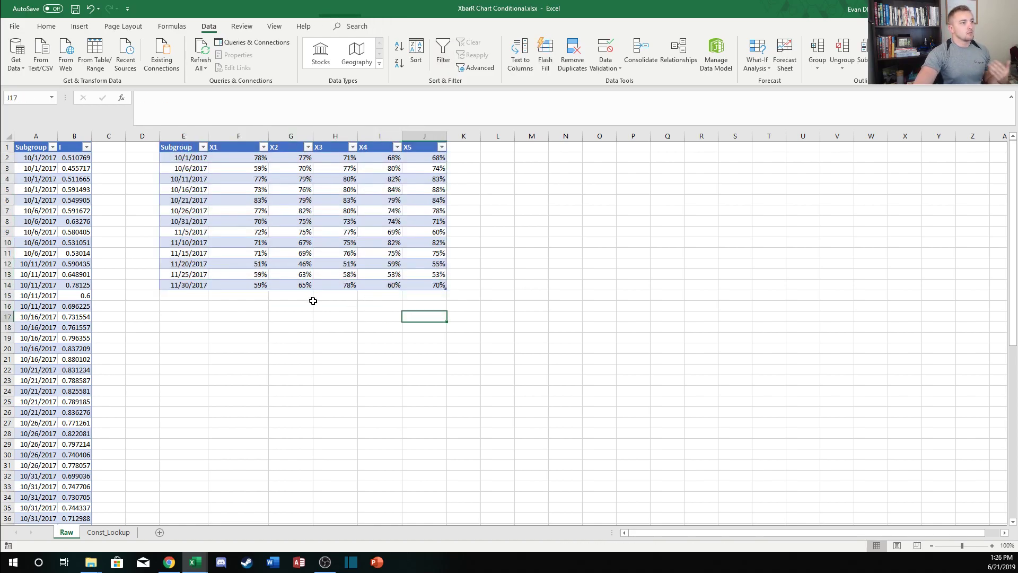
{"action": "left_click", "coordinate": [186, 158]}
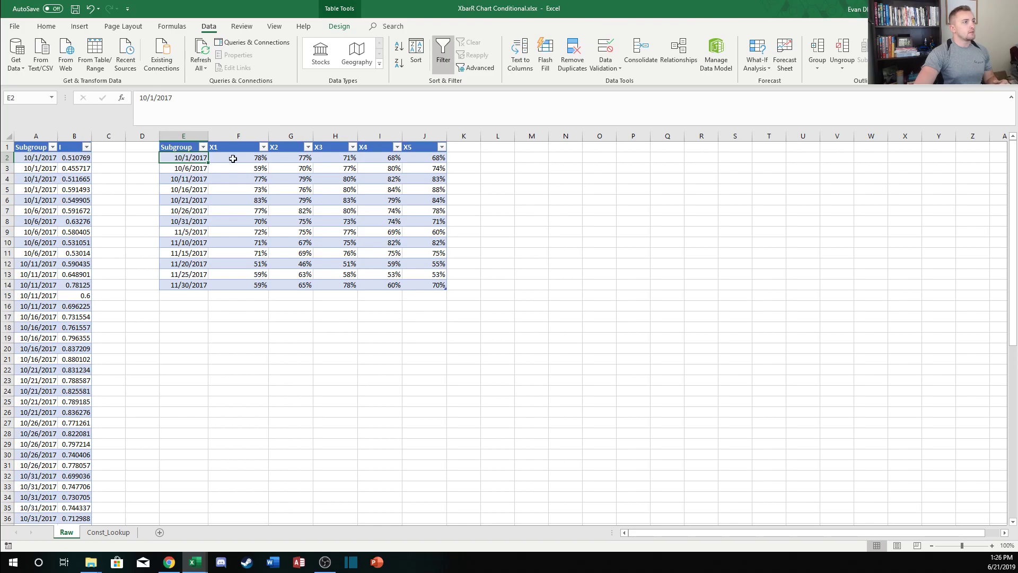
{"action": "key", "text": "Right"}
{"action": "key", "text": "Right"}
{"action": "key", "text": "Right"}
{"action": "key", "text": "Right"}
{"action": "key", "text": "Right"}
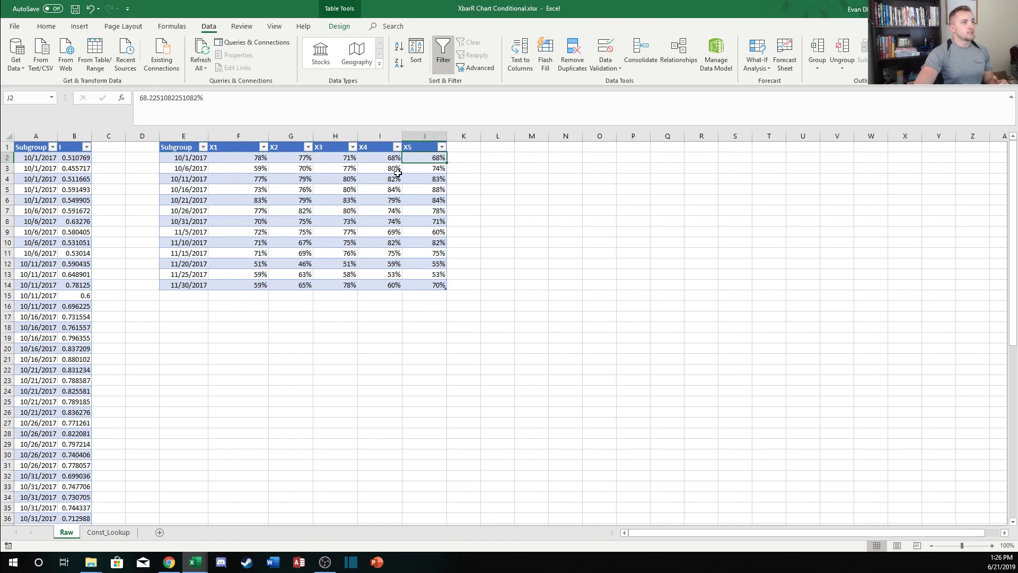
Add an Xbar column in K1 with =AVERAGE of X1:X5, filled down every subgroup row
{"action": "left_click", "coordinate": [462, 149]}
{"action": "type", "text": "Xbar"}
{"action": "key", "text": "Return"}
{"action": "type", "text": "=aver"}
{"action": "key", "text": "Tab"}
{"action": "key", "text": "Left"}
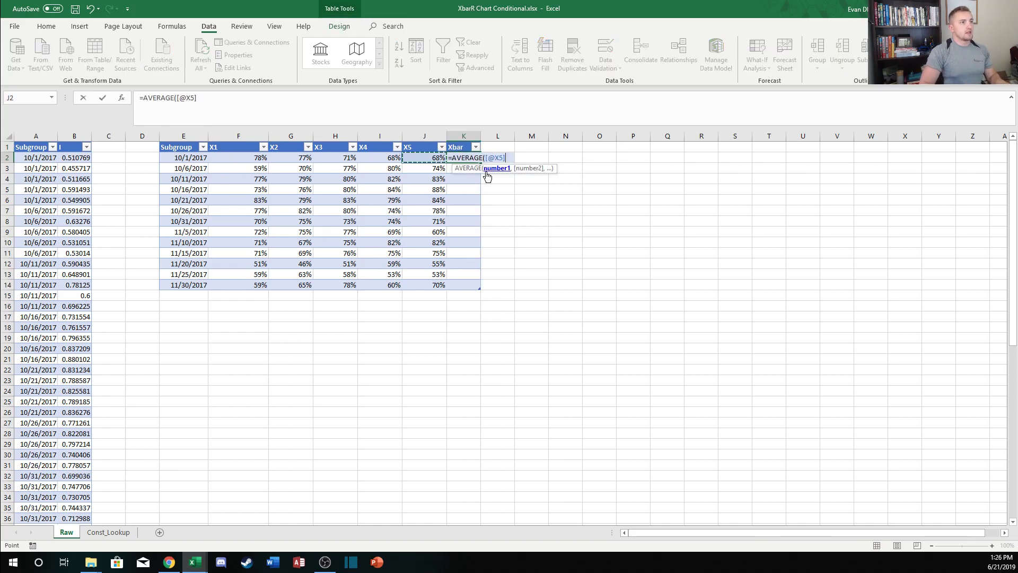
{"action": "key", "text": "ctrl+shift+Left"}
{"action": "key", "text": "shift+Right"}
{"action": "key", "text": "Return"}
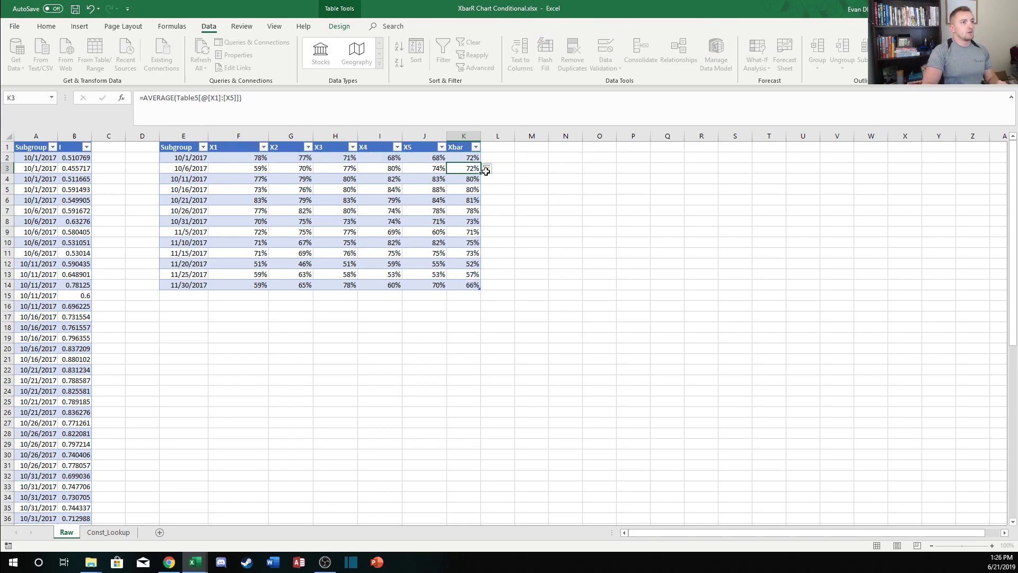
{"action": "key", "text": "Down"}
{"action": "key", "text": "Down"}
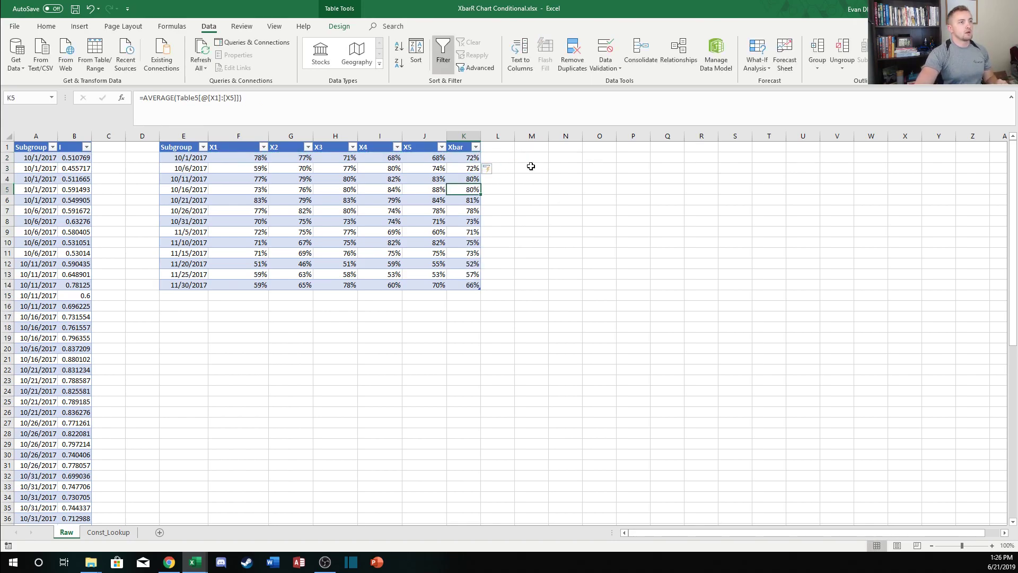
{"action": "left_click", "coordinate": [503, 159]}
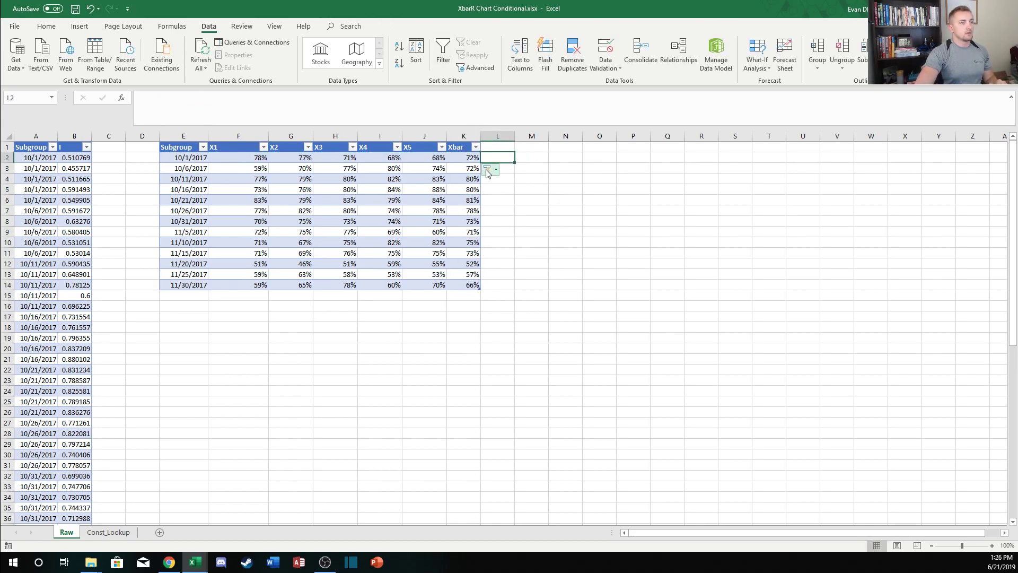
Review the X1 to X5 measurement columns and their headers
{"action": "left_click_drag", "start_coordinate": [499, 146], "coordinate": [668, 146]}
{"action": "left_click", "coordinate": [599, 178]}
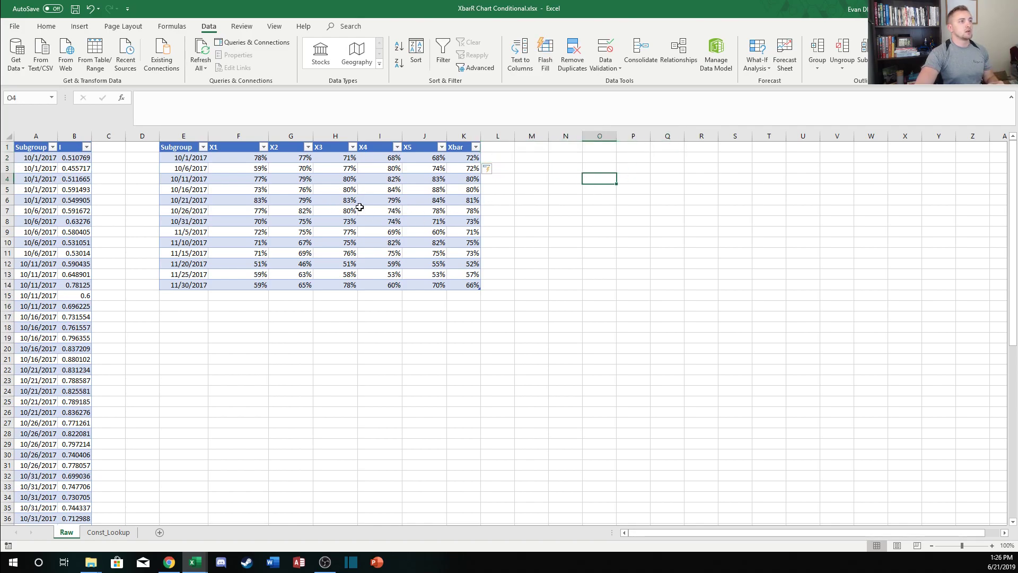
{"action": "left_click_drag", "start_coordinate": [244, 148], "coordinate": [424, 149]}
{"action": "left_click", "coordinate": [239, 155]}
{"action": "key", "text": "Right"}
{"action": "key", "text": "Right"}
{"action": "key", "text": "Right"}
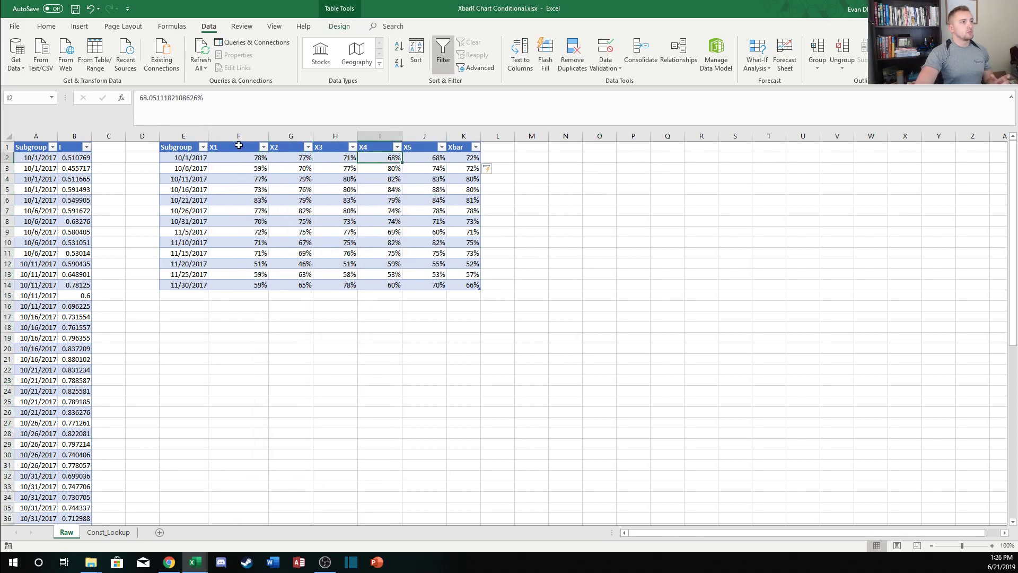
{"action": "left_click", "coordinate": [245, 147]}
{"action": "key", "text": "Right"}
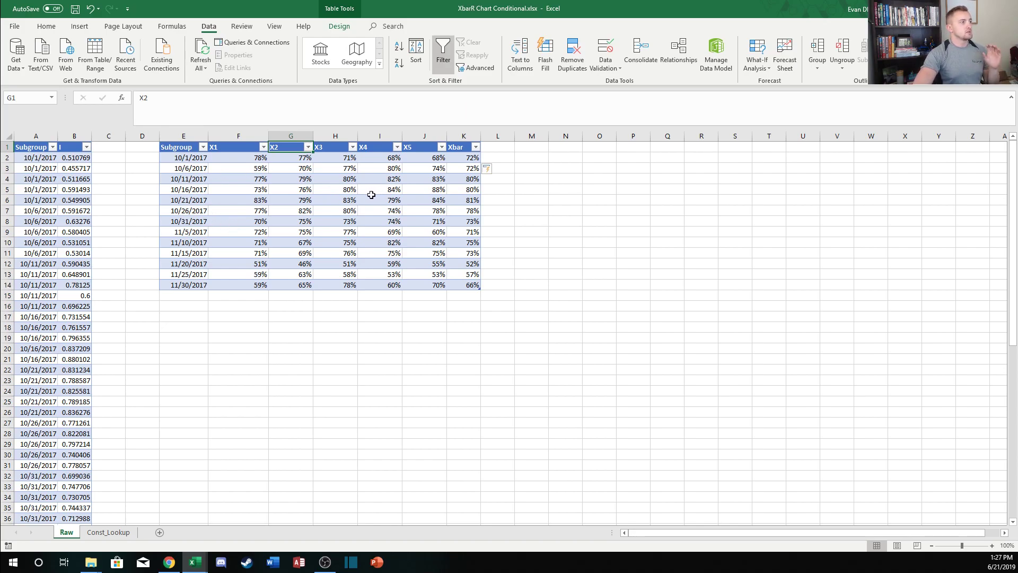
Hide columns E through K of the subgroup table
{"action": "left_click", "coordinate": [305, 204]}
{"action": "left_click_drag", "start_coordinate": [184, 136], "coordinate": [463, 136]}
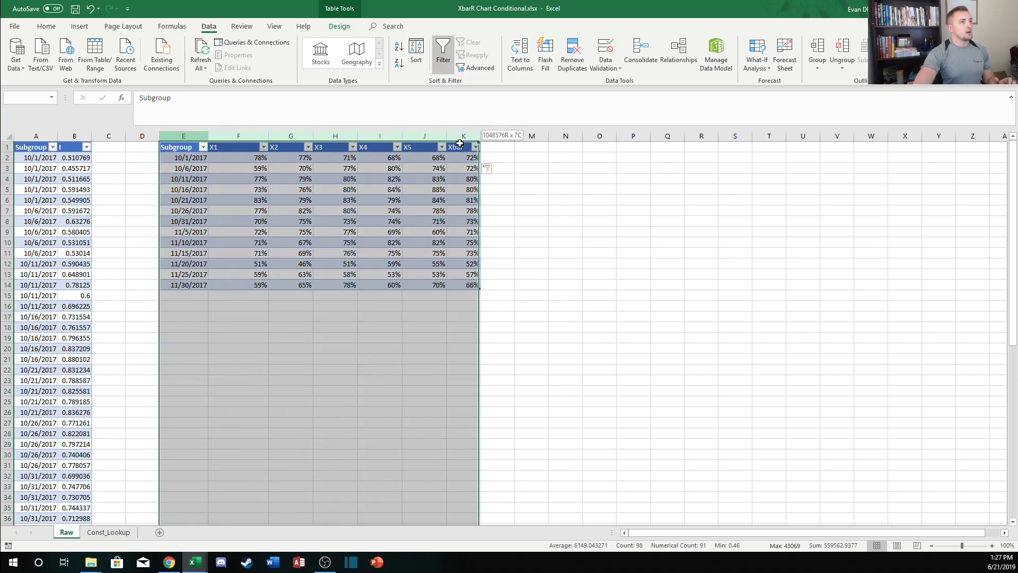
{"action": "right_click", "coordinate": [465, 138]}
{"action": "left_click", "coordinate": [496, 301]}
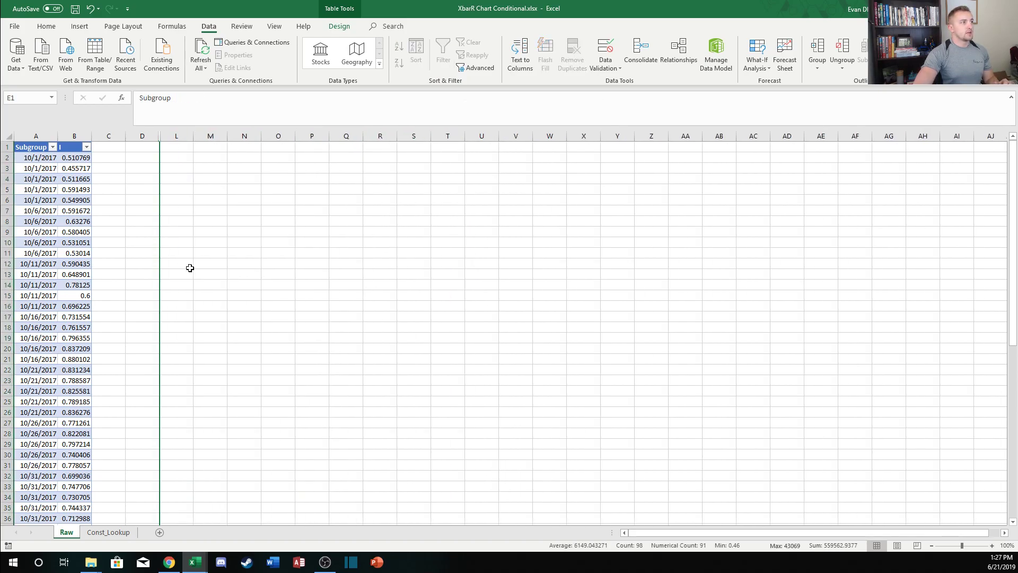
{"action": "left_click", "coordinate": [177, 265]}
Inspect the first subgroup's five readings in the raw Subgroup and I data
{"action": "left_click", "coordinate": [36, 157]}
{"action": "scroll", "coordinate": [49, 198], "scroll_direction": "down", "scroll_amount": 1}
{"action": "scroll", "coordinate": [50, 199], "scroll_direction": "up", "scroll_amount": 1}
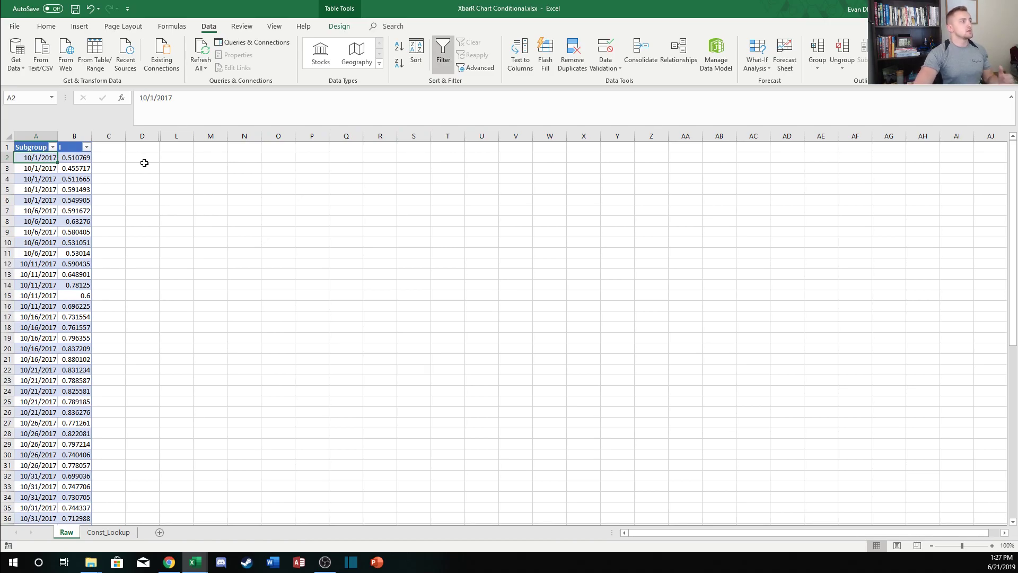
{"action": "left_click_drag", "start_coordinate": [40, 158], "coordinate": [80, 200]}
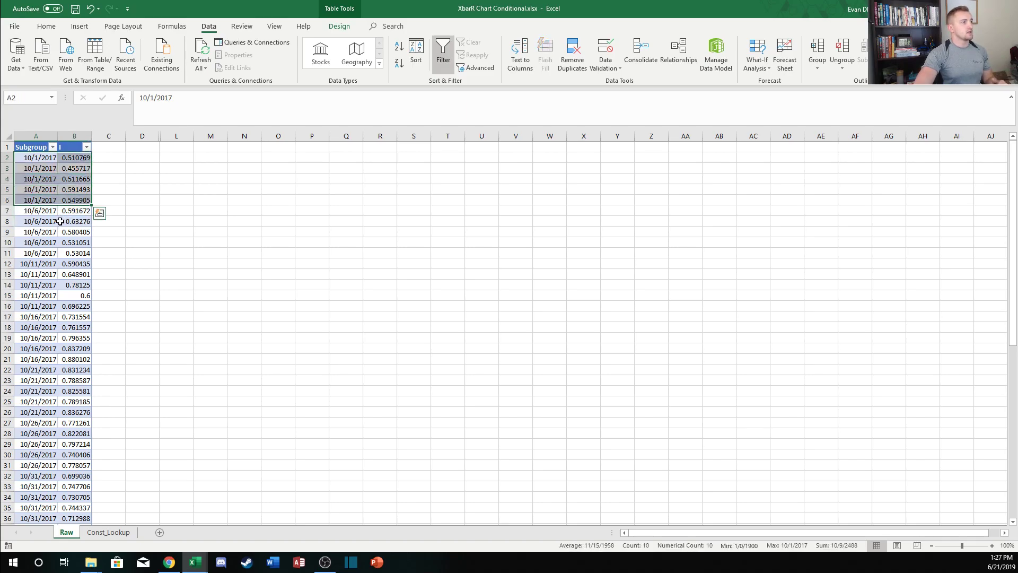
{"action": "left_click", "coordinate": [176, 179]}
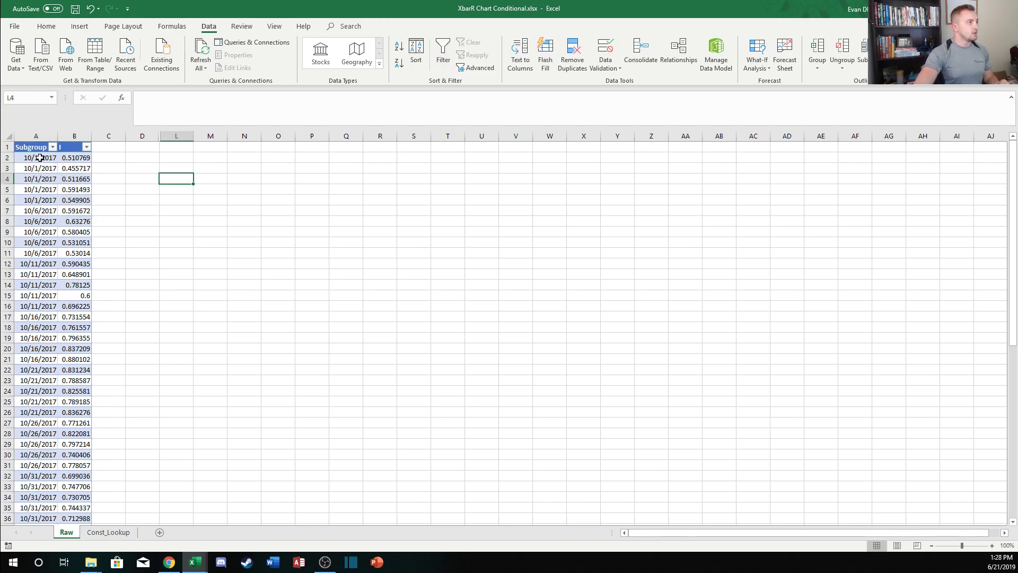
{"action": "left_click_drag", "start_coordinate": [34, 146], "coordinate": [80, 200]}
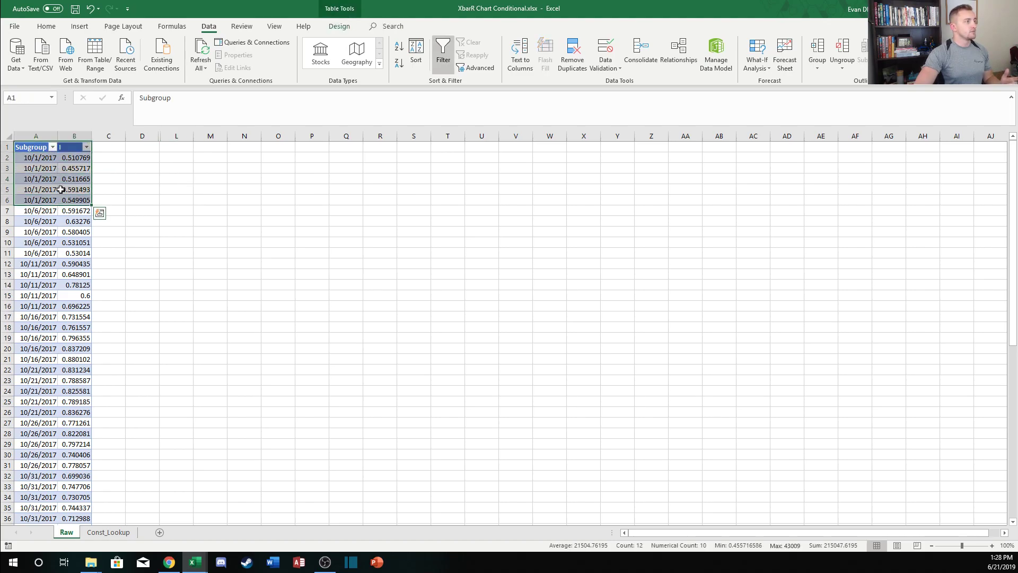
{"action": "left_click", "coordinate": [199, 171]}
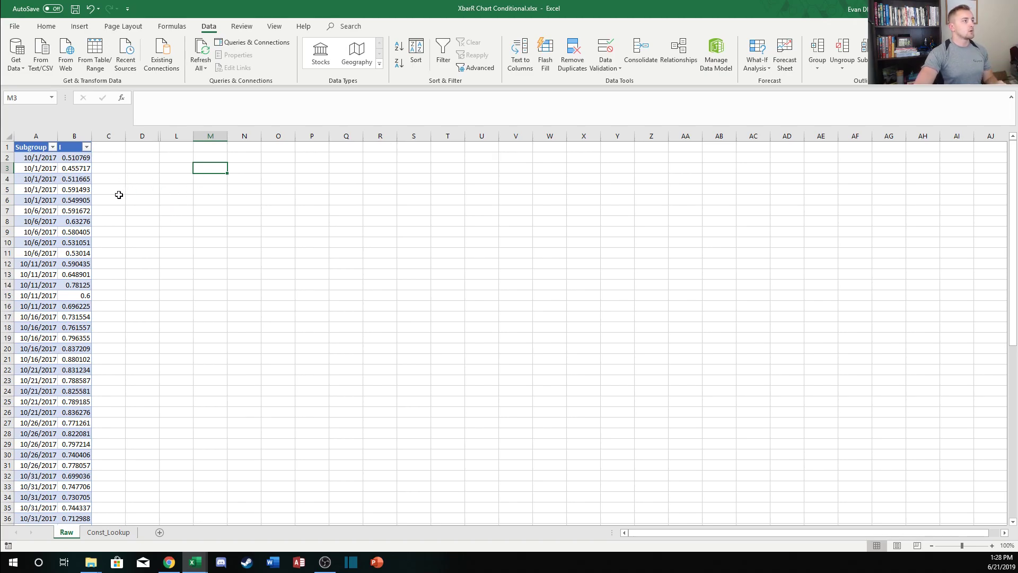
Check the first subgroup's repeated dates, then select the raw table down from the Subgroup header
{"action": "left_click_drag", "start_coordinate": [34, 162], "coordinate": [37, 204]}
{"action": "left_click", "coordinate": [38, 162]}
{"action": "left_click_drag", "start_coordinate": [38, 163], "coordinate": [37, 199]}
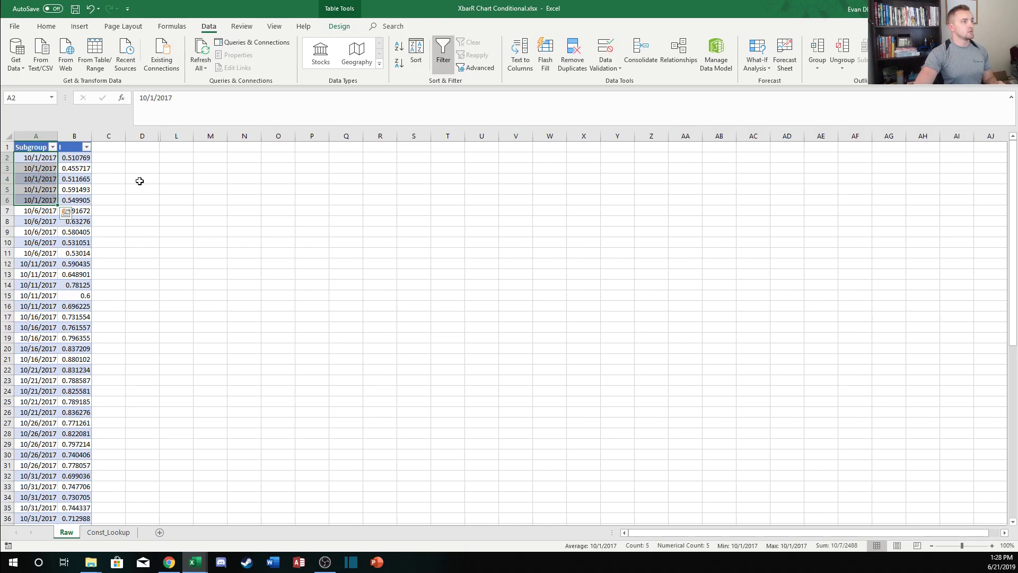
{"action": "left_click", "coordinate": [43, 157]}
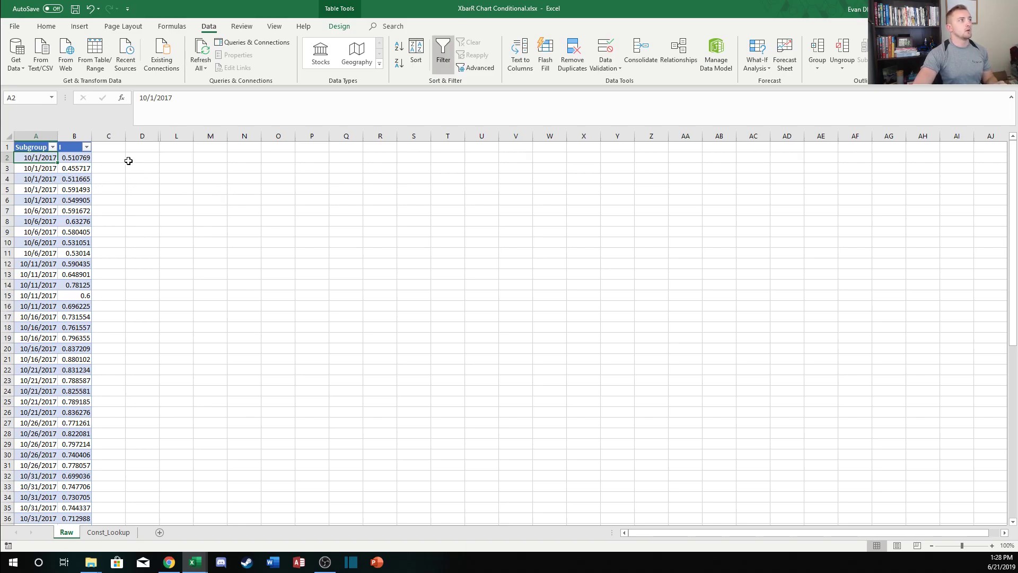
{"action": "left_click_drag", "start_coordinate": [39, 148], "coordinate": [79, 200]}
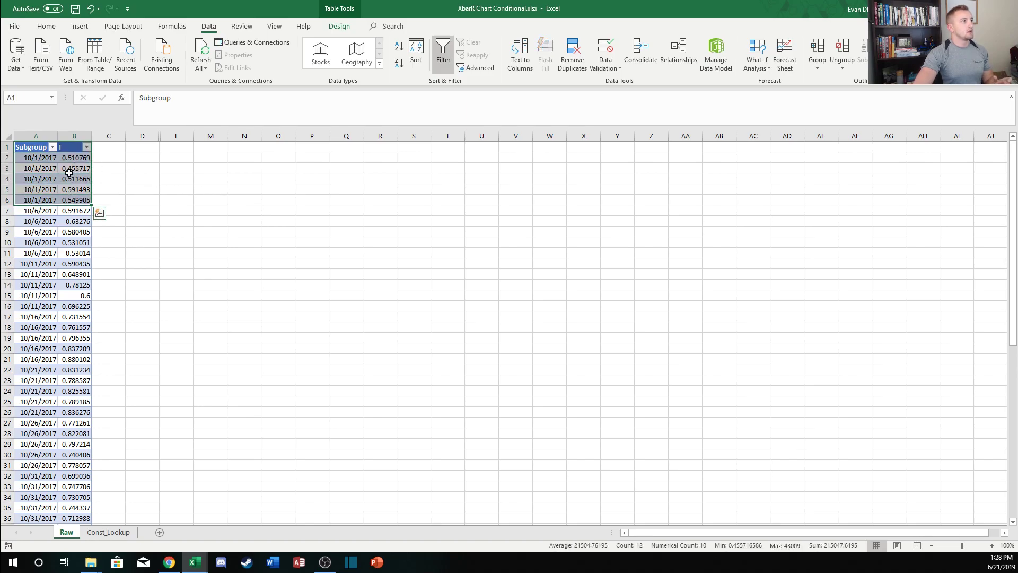
{"action": "left_click", "coordinate": [165, 210]}
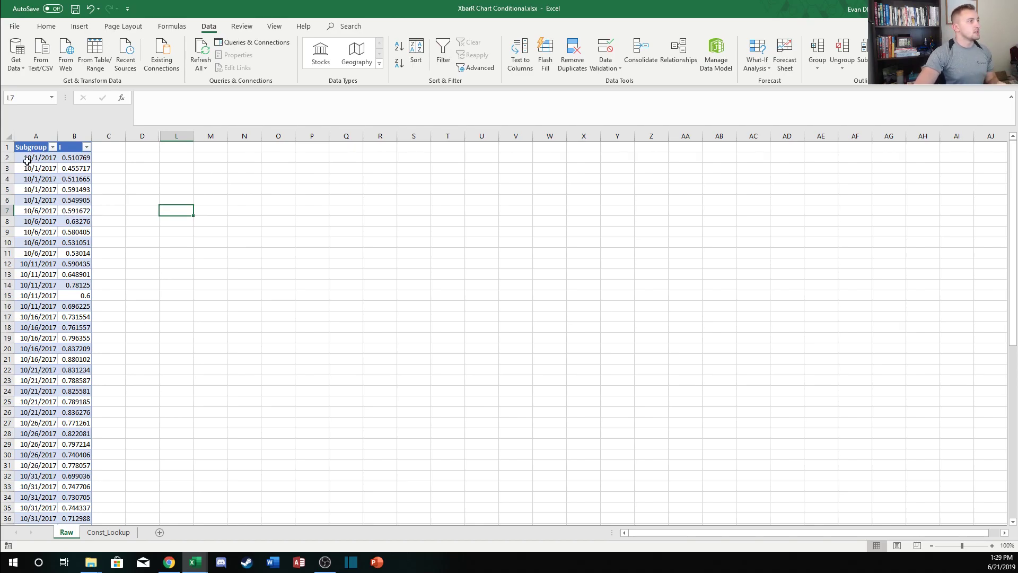
{"action": "left_click", "coordinate": [33, 148]}
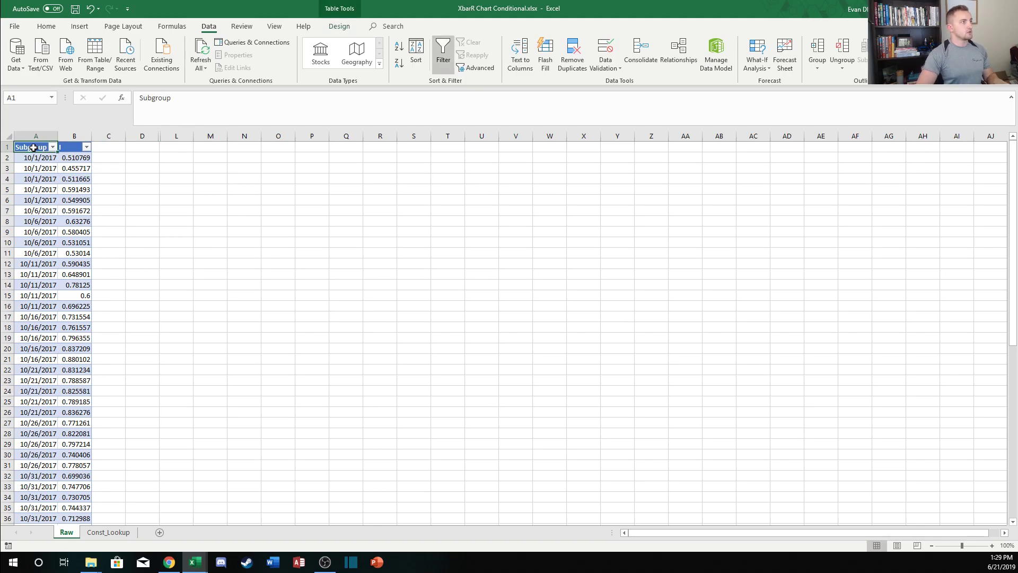
{"action": "key", "text": "ctrl+shift+Down"}
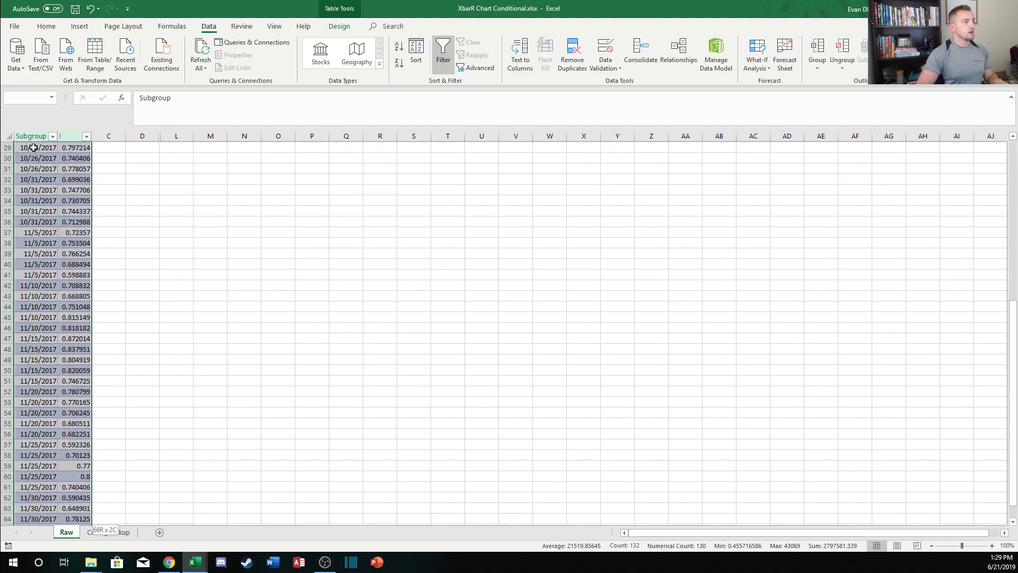
Load the whole selected Raw table into Power Query and open Group By
{"action": "key", "text": "ctrl+shift+Right"}
{"action": "scroll", "coordinate": [202, 326], "scroll_direction": "up", "scroll_amount": 10}
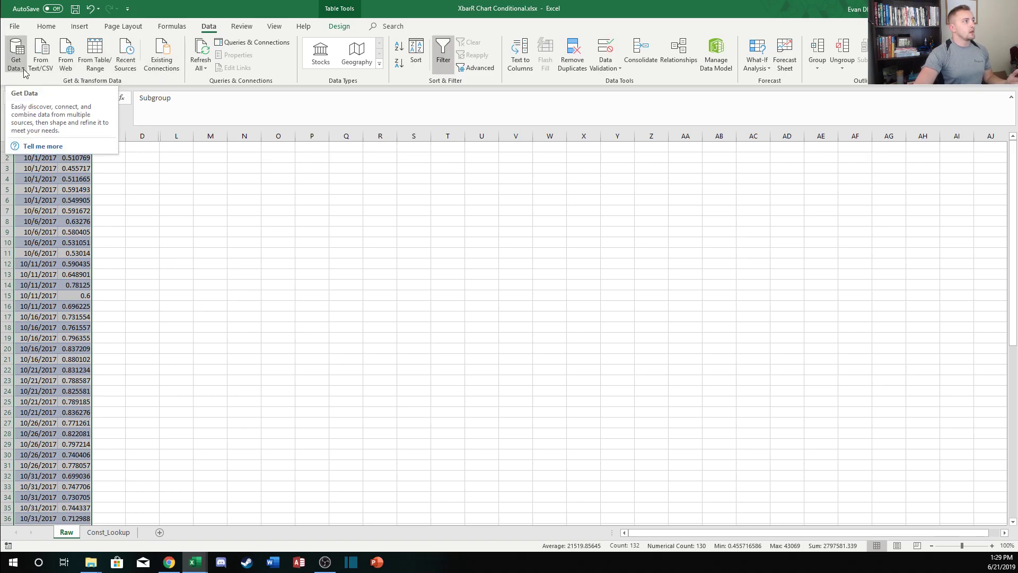
{"action": "left_click", "coordinate": [101, 62]}
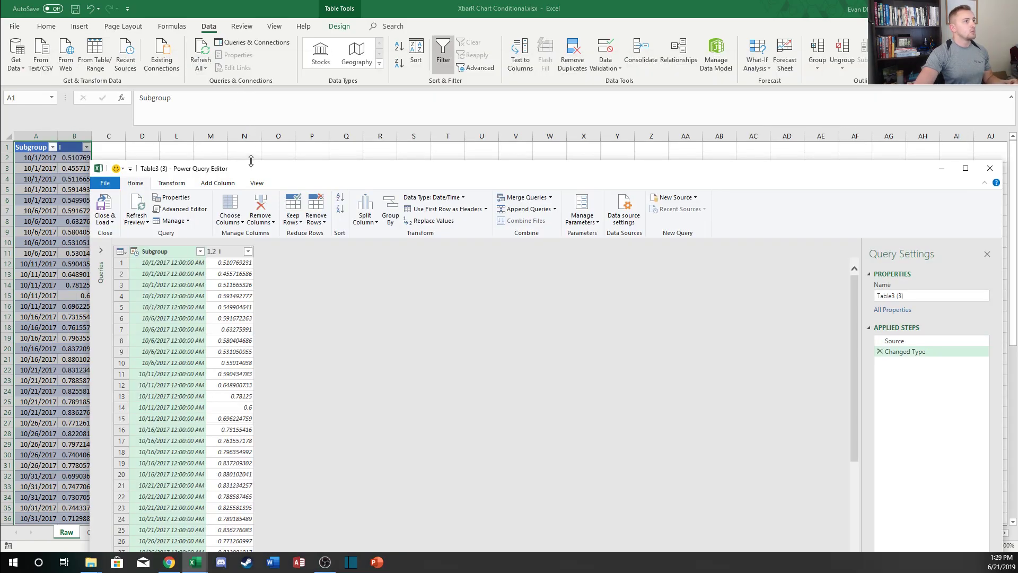
{"action": "left_click_drag", "start_coordinate": [266, 169], "coordinate": [217, 60]}
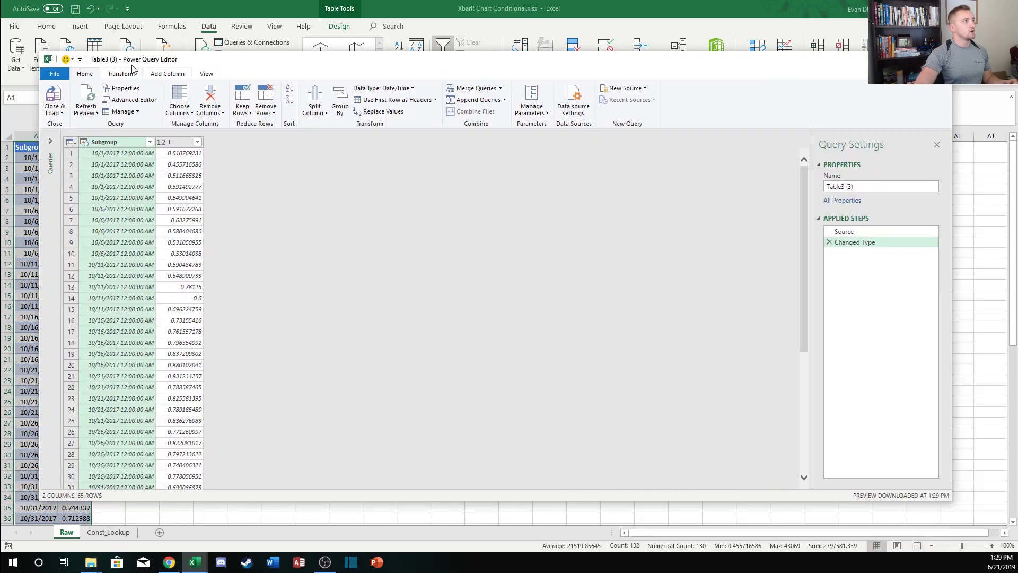
{"action": "left_click", "coordinate": [340, 106]}
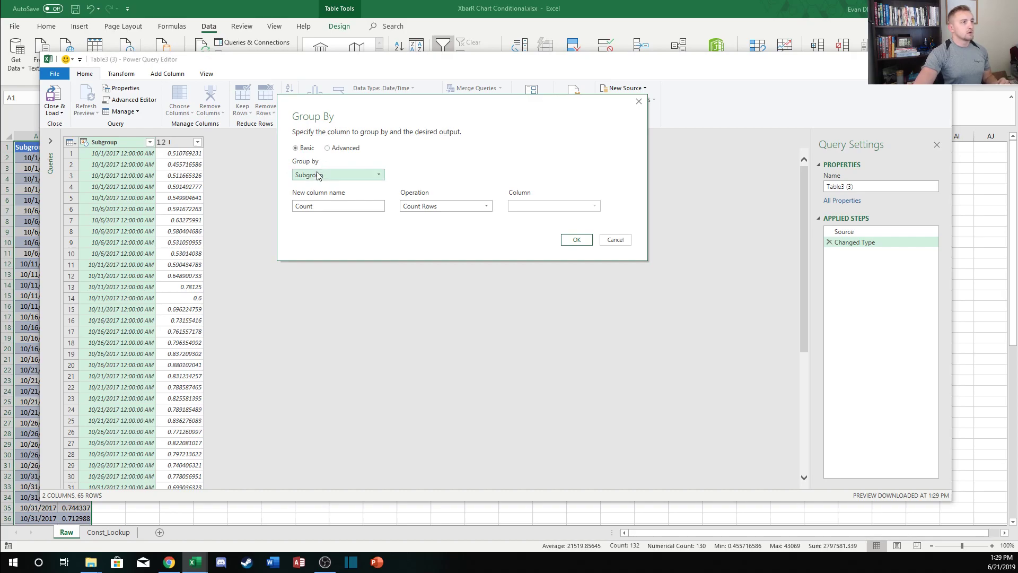
Switch Group By to Advanced, name the count column N, and add XBar as Average of I
{"action": "left_click", "coordinate": [328, 149]}
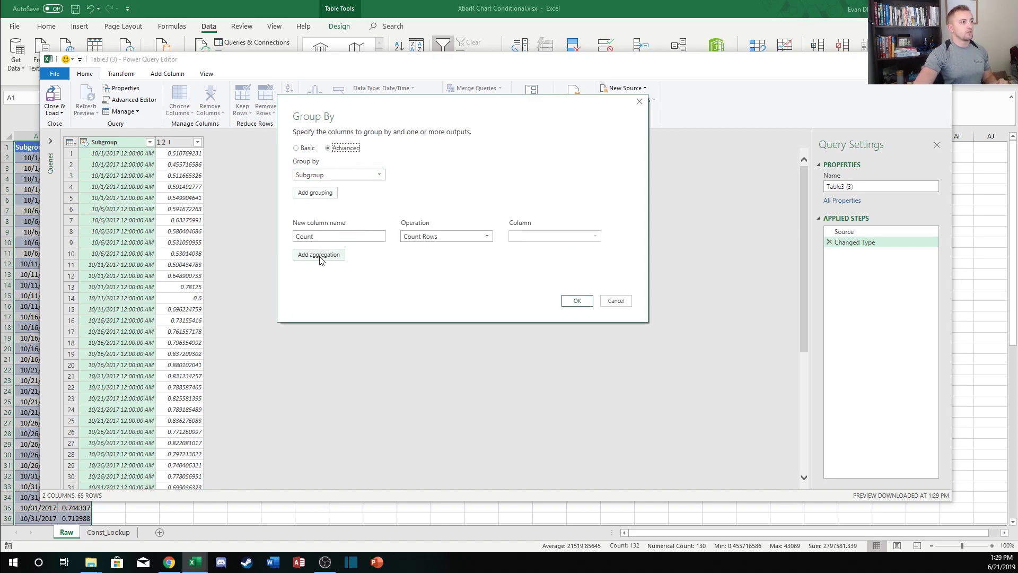
{"action": "left_click", "coordinate": [339, 237]}
{"action": "left_click_drag", "start_coordinate": [331, 235], "coordinate": [271, 231]}
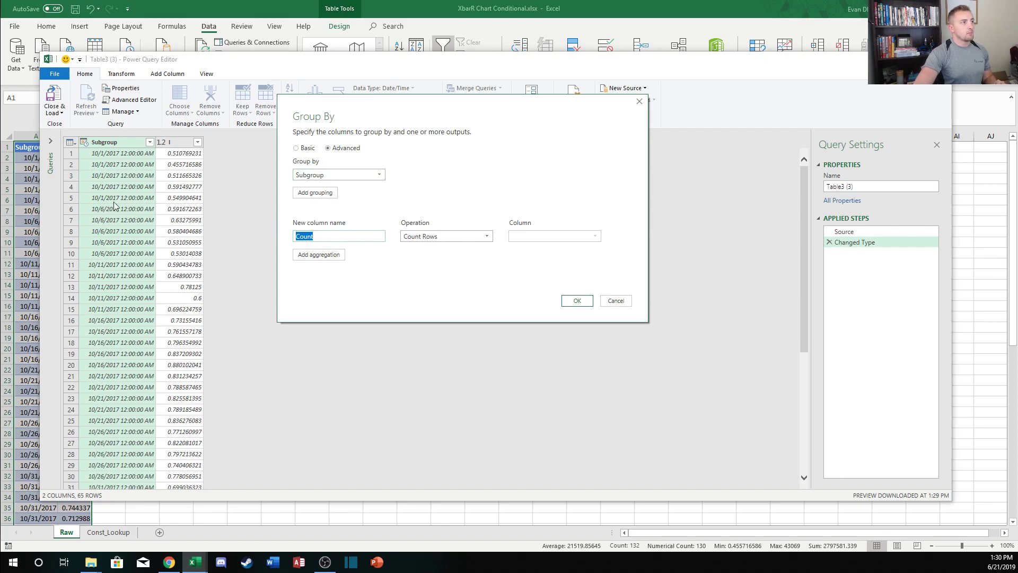
{"action": "type", "text": "N"}
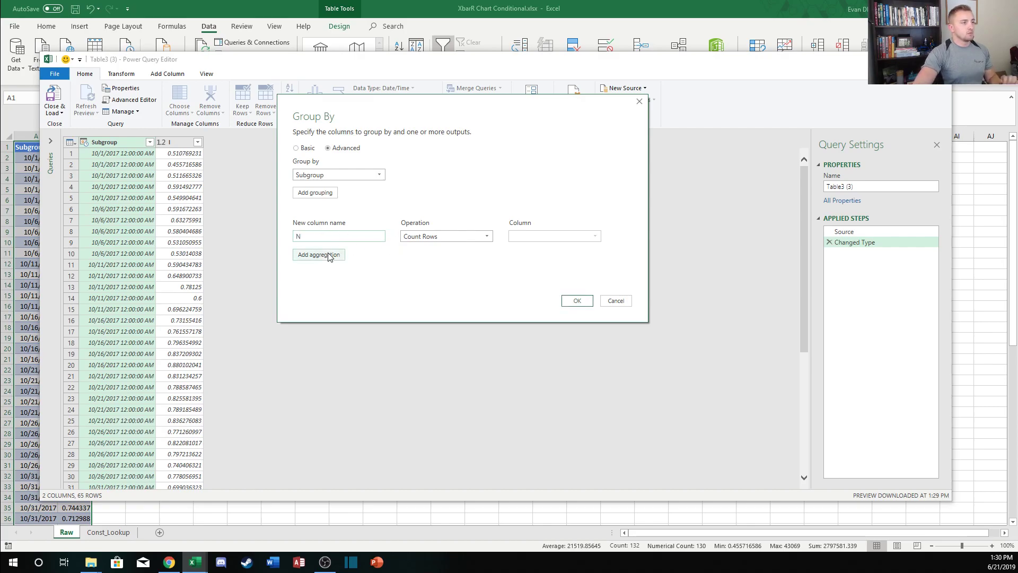
{"action": "left_click_drag", "start_coordinate": [318, 236], "coordinate": [282, 239]}
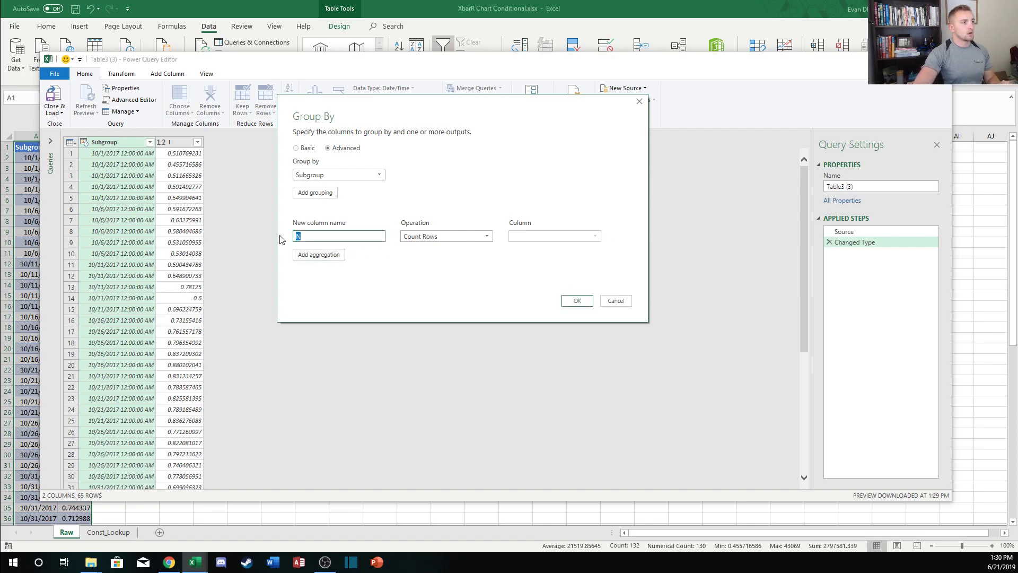
{"action": "left_click", "coordinate": [324, 255]}
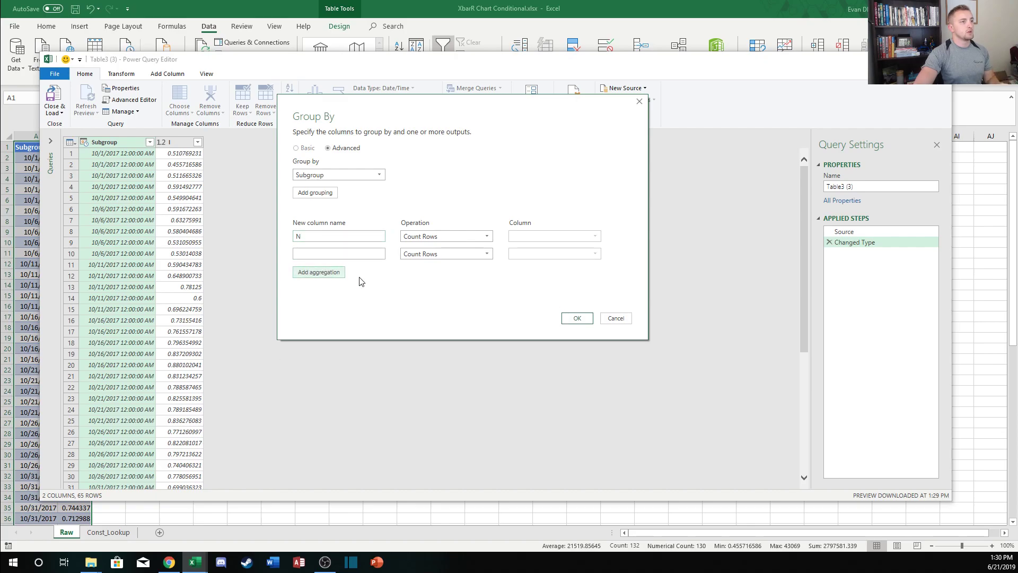
{"action": "type", "text": "XBar"}
{"action": "left_click", "coordinate": [446, 253]}
{"action": "left_click", "coordinate": [436, 277]}
{"action": "left_click", "coordinate": [538, 254]}
{"action": "left_click", "coordinate": [537, 276]}
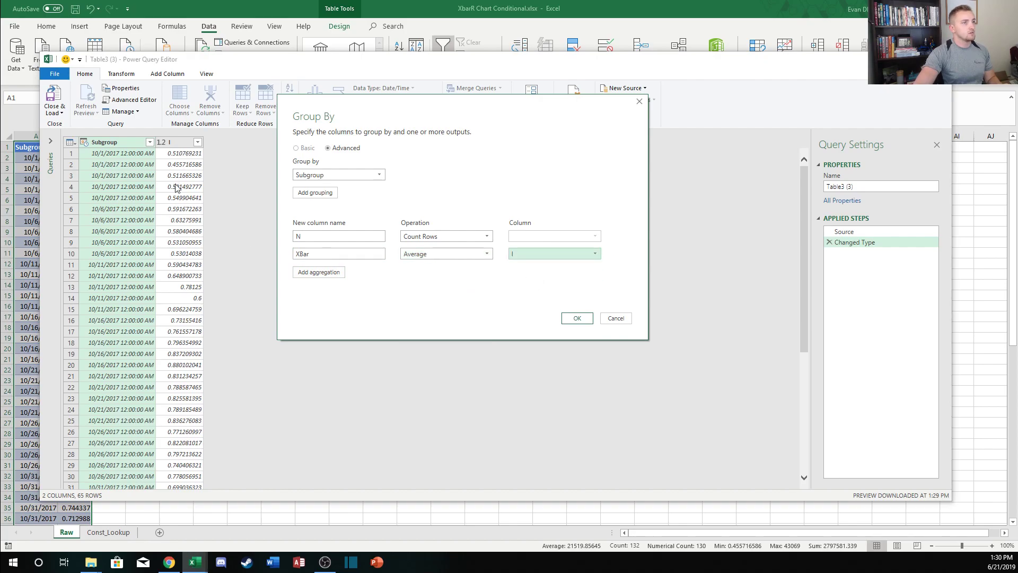
Add two more aggregation rows named Xmax and Xmin
{"action": "left_click", "coordinate": [322, 272]}
{"action": "left_click", "coordinate": [319, 271]}
{"action": "type", "text": "Xmax"}
{"action": "left_click", "coordinate": [324, 289]}
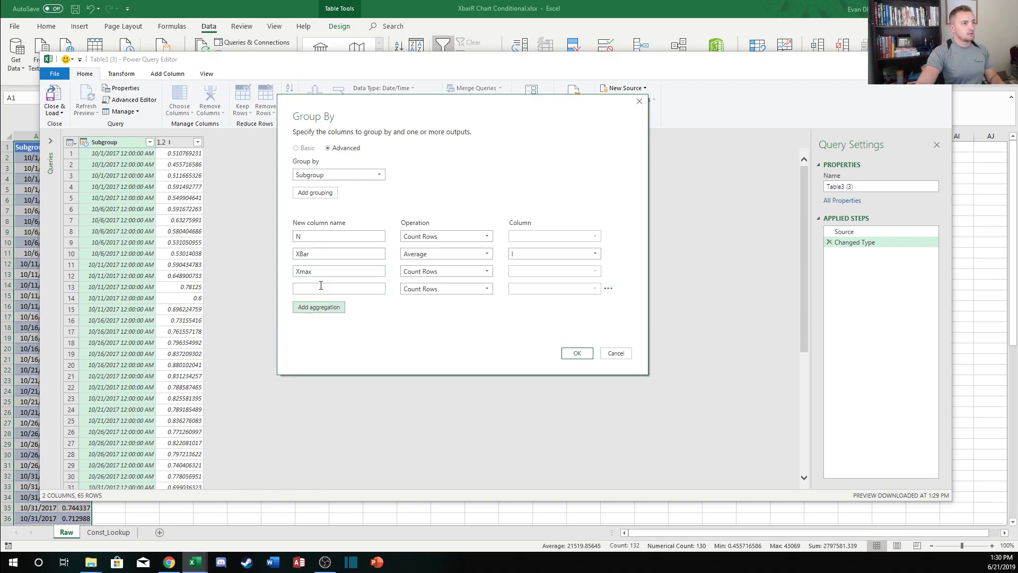
{"action": "left_click", "coordinate": [324, 287]}
{"action": "type", "text": "Xmin"}
Set Xmax to Max of I and Xmin to Min of I, then apply the grouping
{"action": "left_click", "coordinate": [433, 271]}
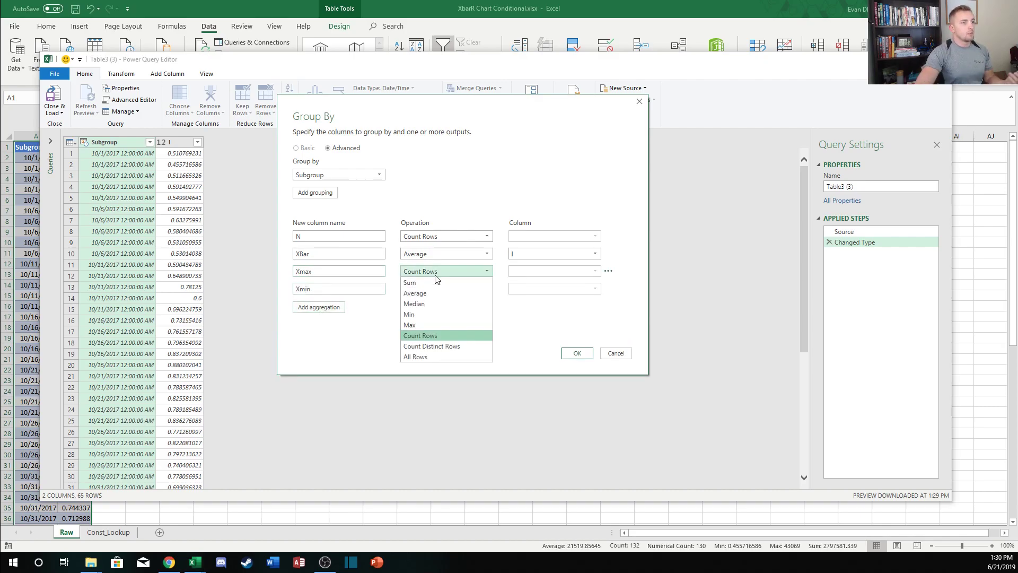
{"action": "left_click", "coordinate": [425, 324]}
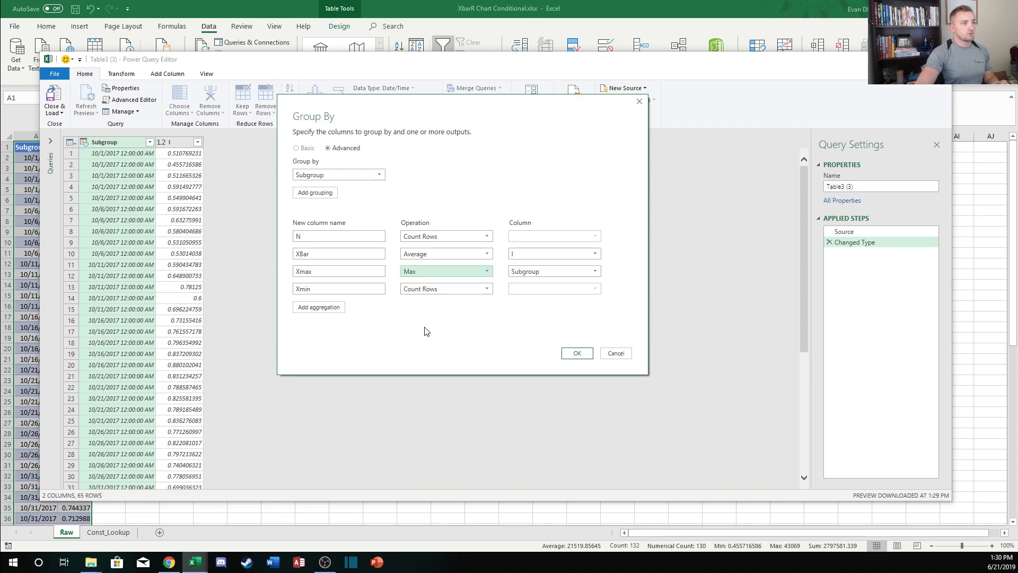
{"action": "left_click", "coordinate": [531, 272]}
{"action": "left_click", "coordinate": [529, 293]}
{"action": "left_click", "coordinate": [419, 289]}
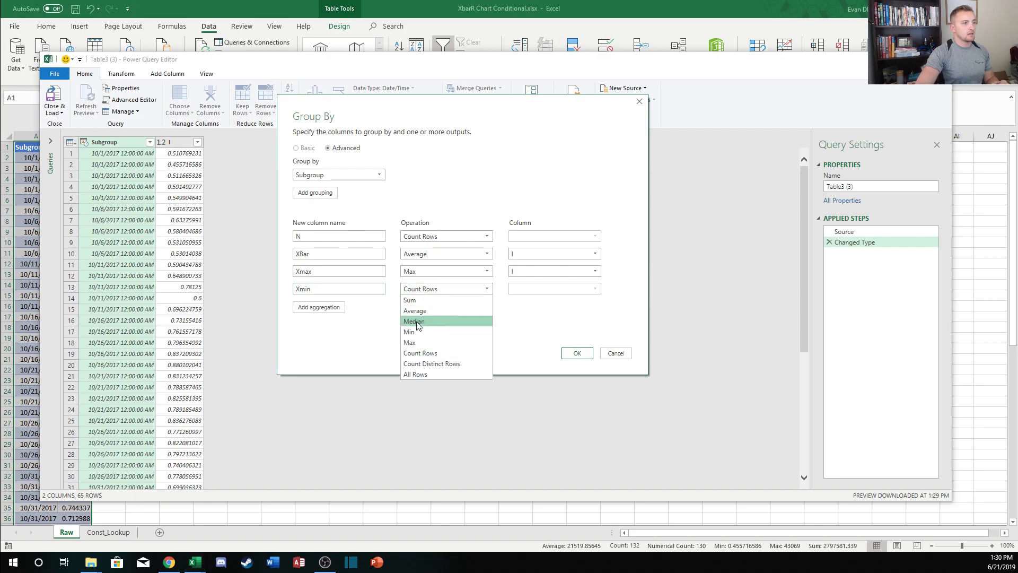
{"action": "left_click", "coordinate": [420, 333]}
{"action": "left_click", "coordinate": [536, 289]}
{"action": "left_click", "coordinate": [527, 312]}
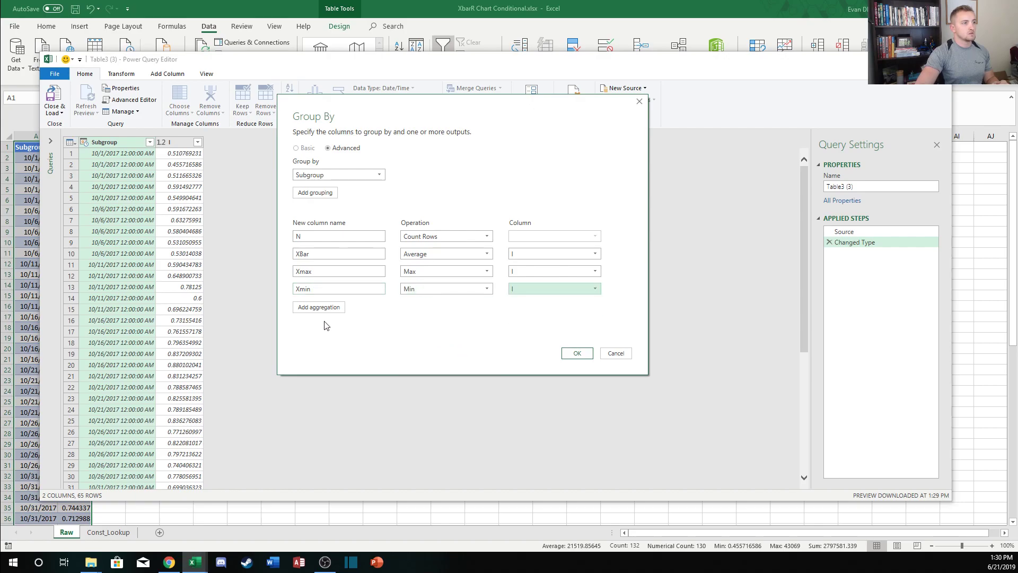
{"action": "left_click", "coordinate": [577, 358]}
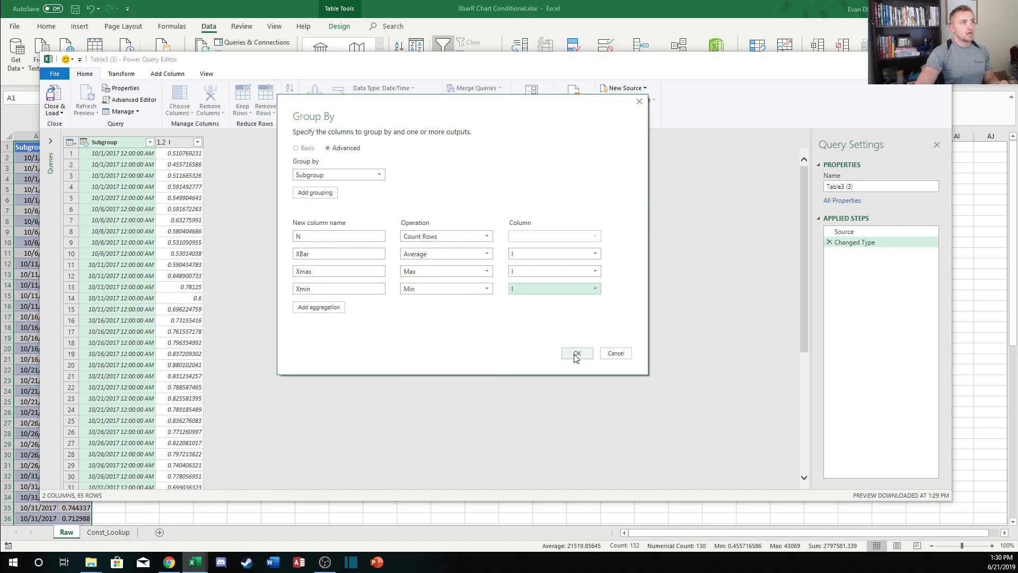
{"action": "left_click", "coordinate": [114, 153]}
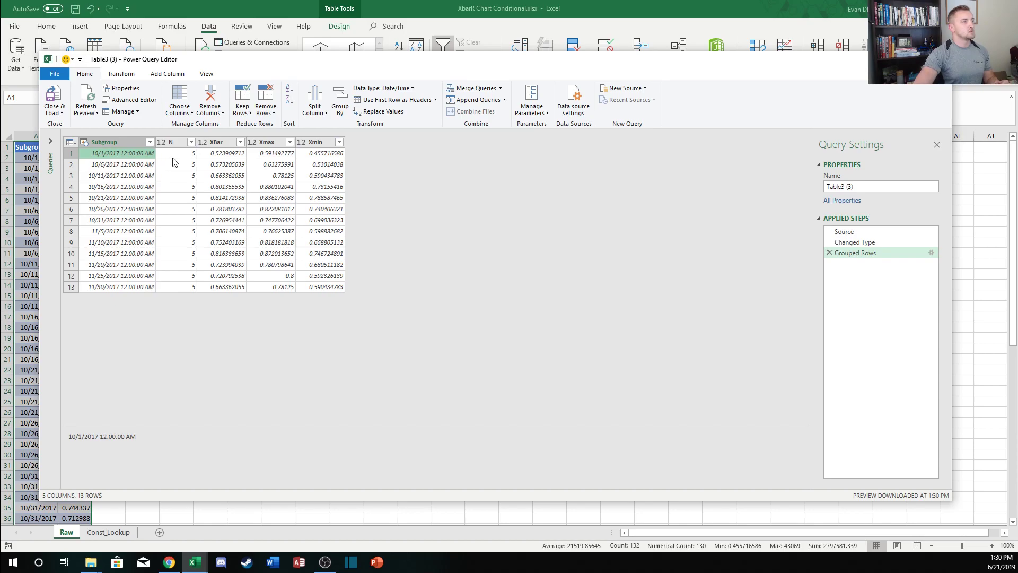
Check the grouped values, then load the query as a table on a new worksheet
{"action": "left_click", "coordinate": [231, 154]}
{"action": "key", "text": "Right"}
{"action": "key", "text": "Right"}
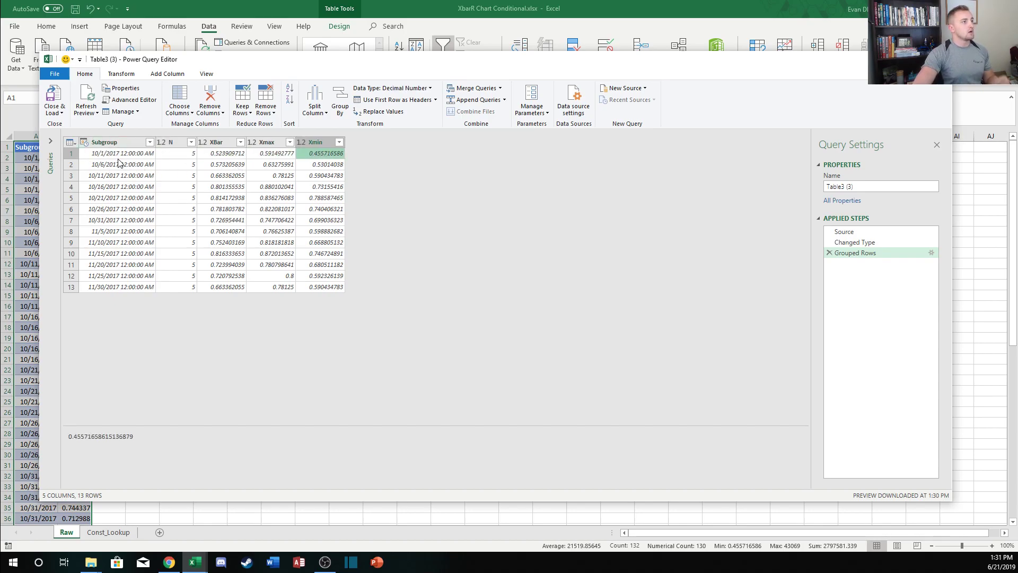
{"action": "left_click", "coordinate": [60, 114]}
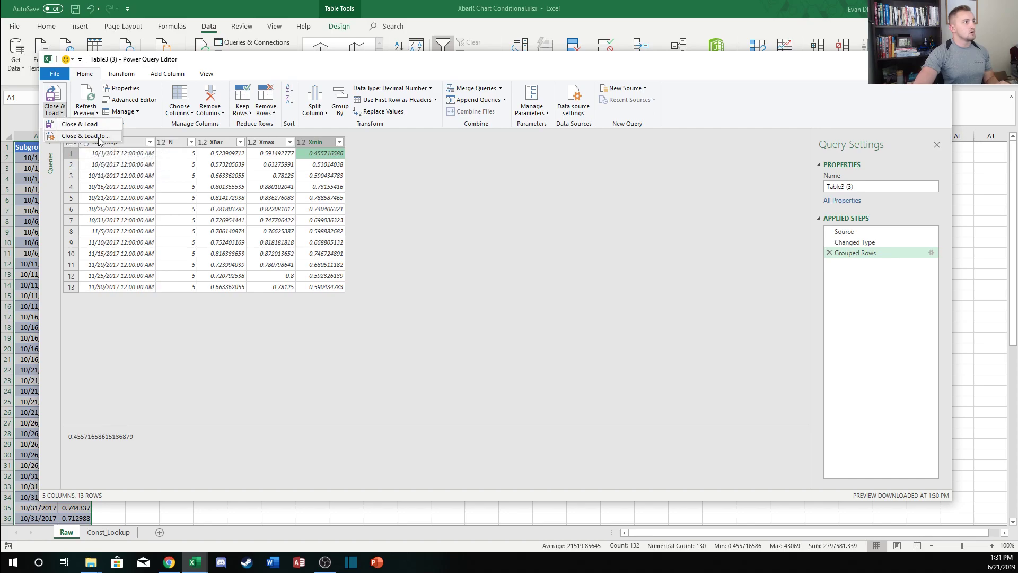
{"action": "left_click", "coordinate": [85, 136]}
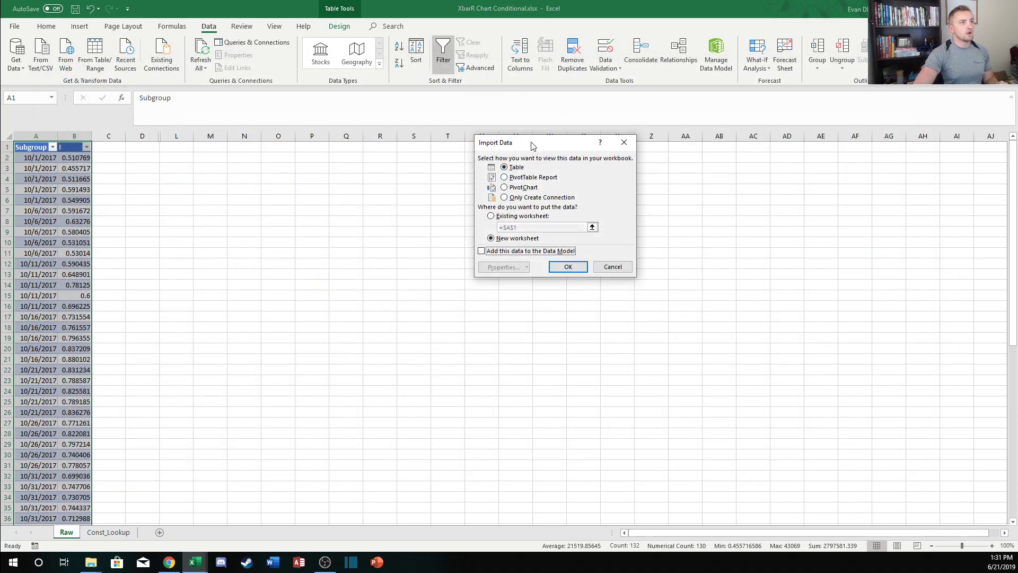
{"action": "left_click_drag", "start_coordinate": [533, 146], "coordinate": [487, 140]}
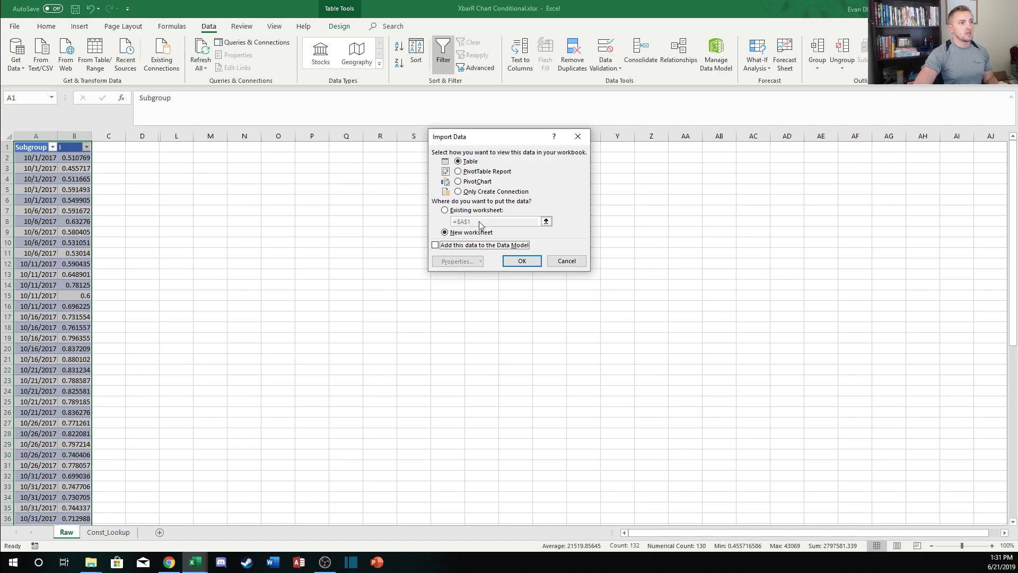
{"action": "left_click", "coordinate": [522, 261]}
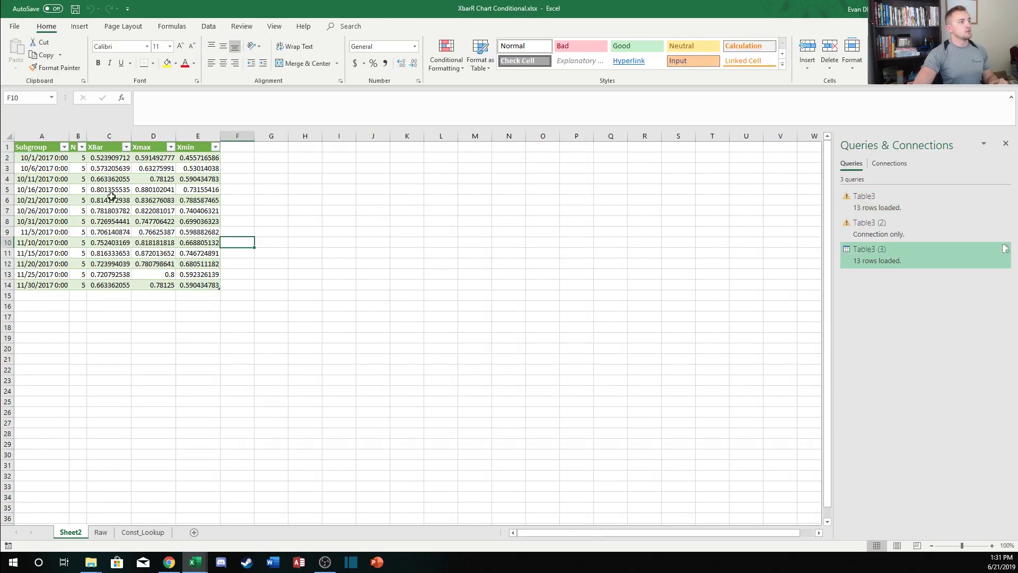
Add an XbarBar column in F1 averaging the entire XBar column
{"action": "left_click", "coordinate": [235, 148]}
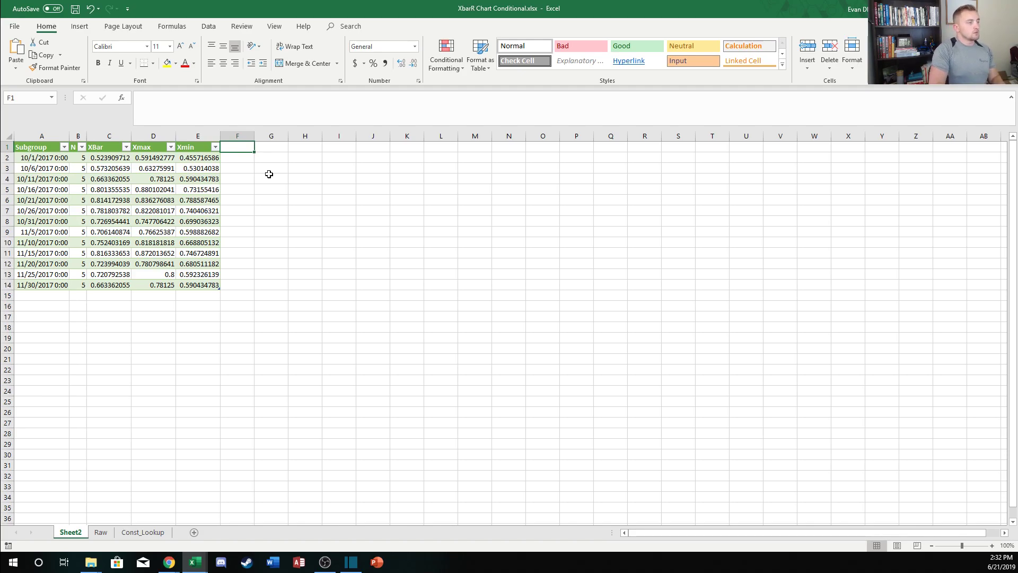
{"action": "type", "text": "XbarB"}
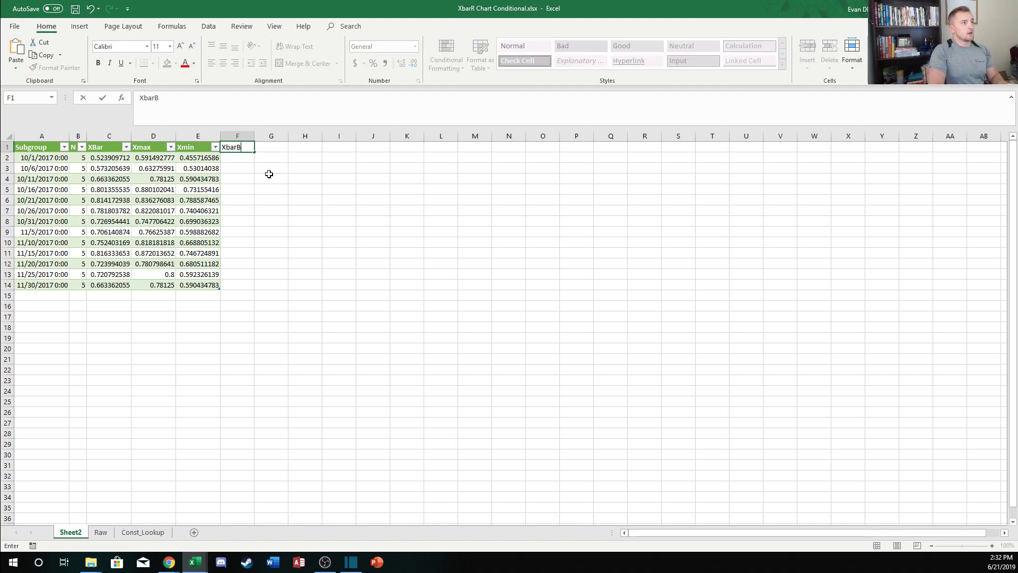
{"action": "type", "text": "ar"}
{"action": "key", "text": "Return"}
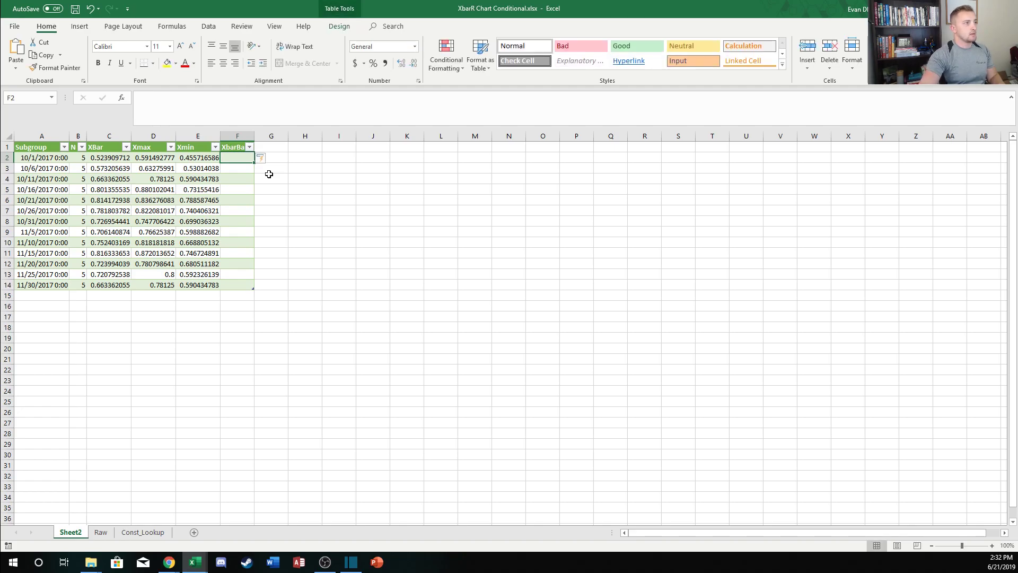
{"action": "type", "text": "="}
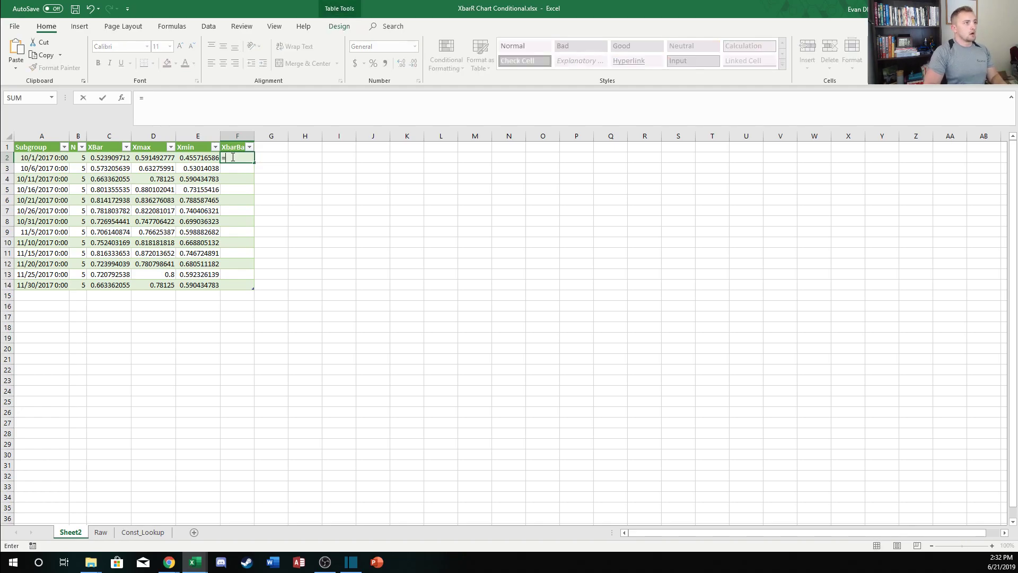
{"action": "type", "text": "AVERAGE("}
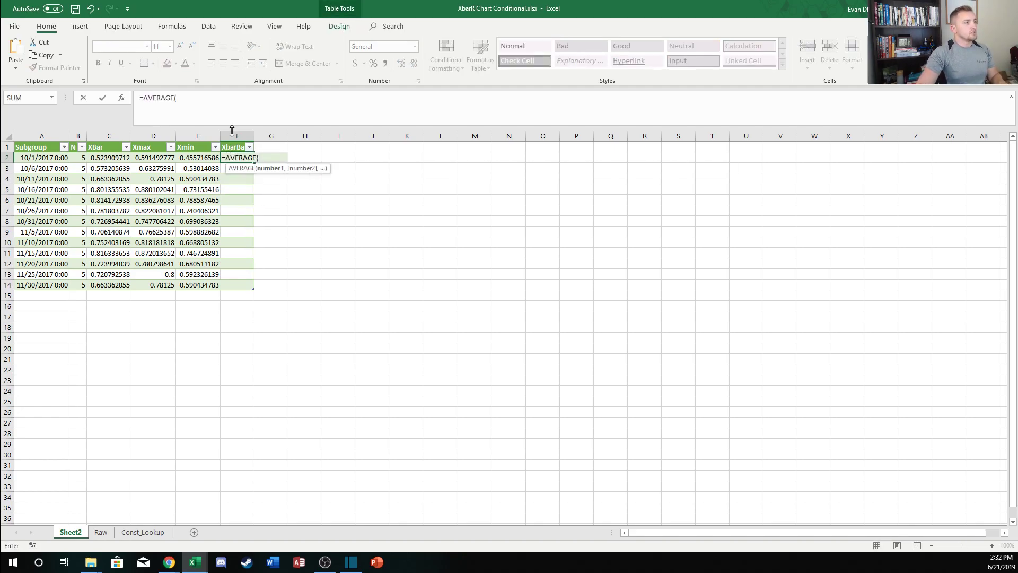
{"action": "left_click_drag", "start_coordinate": [101, 157], "coordinate": [102, 286]}
{"action": "key", "text": "Return"}
Add an R column in G1 computing Xmax minus Xmin for every row
{"action": "left_click", "coordinate": [280, 147]}
{"action": "type", "text": "R"}
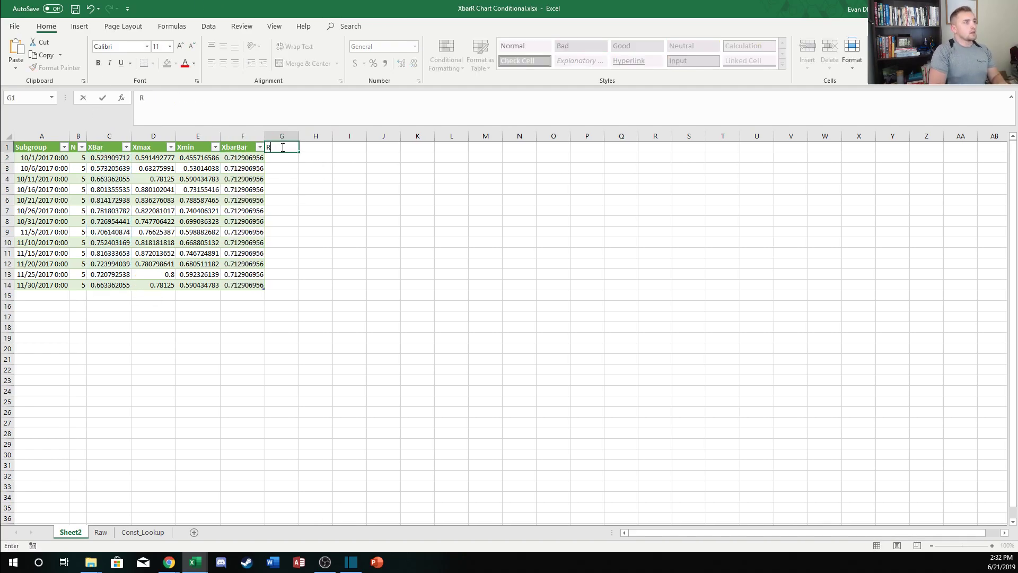
{"action": "key", "text": "Return"}
{"action": "type", "text": "="}
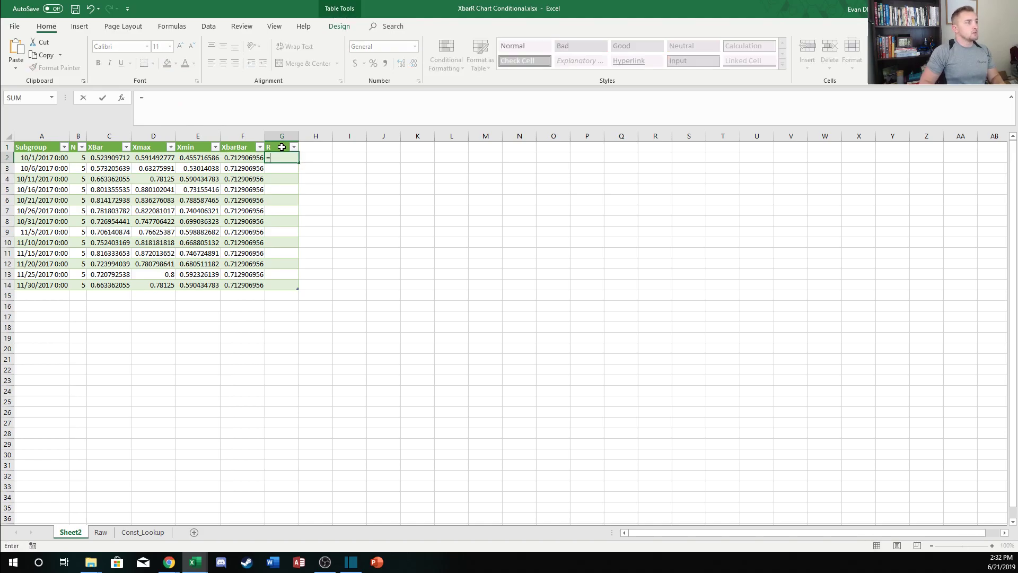
{"action": "key", "text": "Left"}
{"action": "key", "text": "Left"}
{"action": "key", "text": "Left"}
{"action": "type", "text": "-"}
{"action": "key", "text": "Left"}
{"action": "key", "text": "Left"}
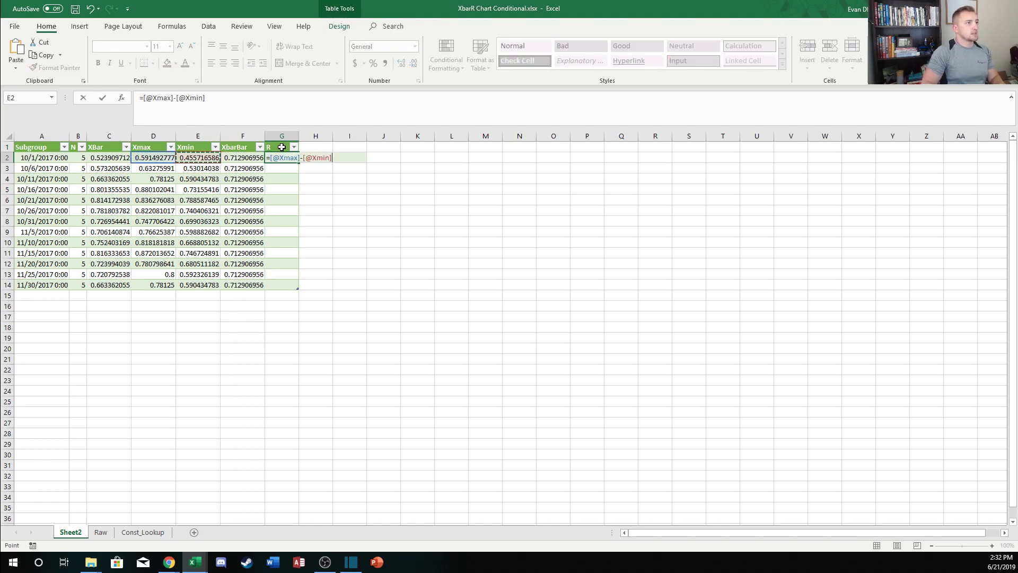
{"action": "key", "text": "Return"}
{"action": "key", "text": "Up"}
{"action": "key", "text": "Up"}
Add an RBar column holding =AVERAGE of the entire R column
{"action": "key", "text": "Right"}
{"action": "type", "text": "RBar"}
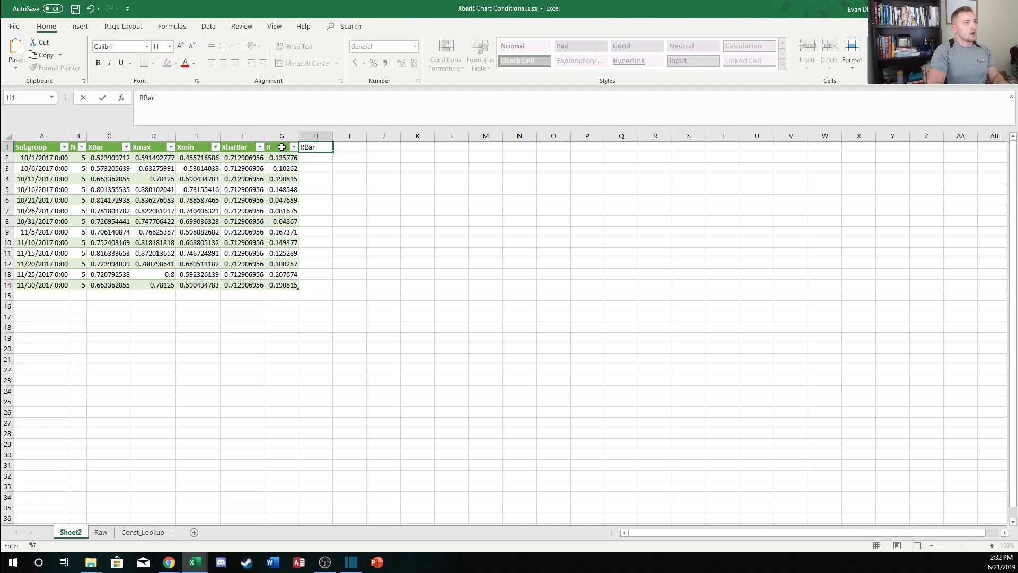
{"action": "key", "text": "Return"}
{"action": "type", "text": "=aver"}
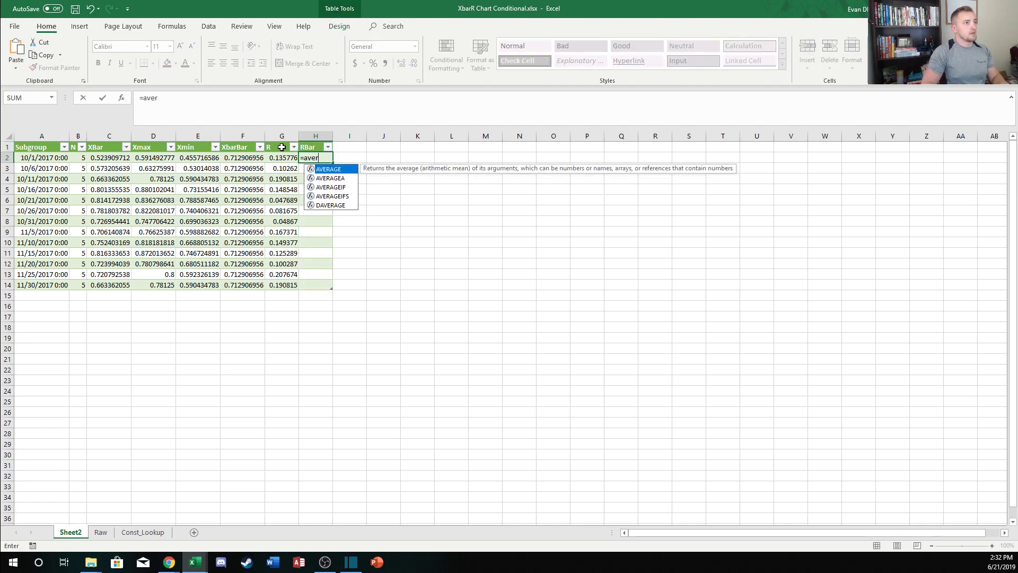
{"action": "key", "text": "Tab"}
{"action": "key", "text": "Left"}
{"action": "left_click", "coordinate": [282, 147]}
{"action": "key", "text": "Return"}
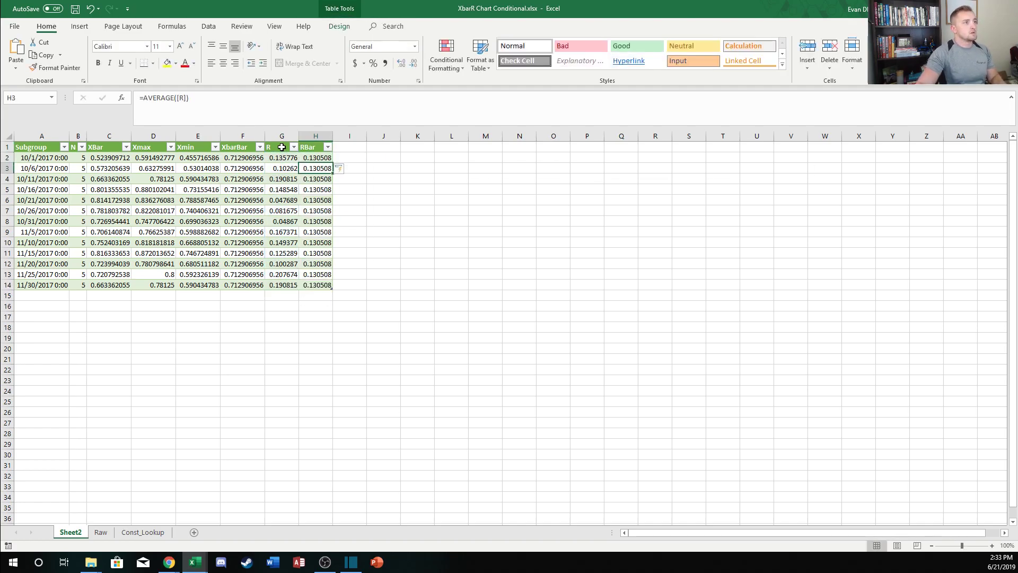
{"action": "left_click", "coordinate": [347, 149]}
Head column I as Sigma and start its formula dividing the row's RBar
{"action": "type", "text": "Sigma"}
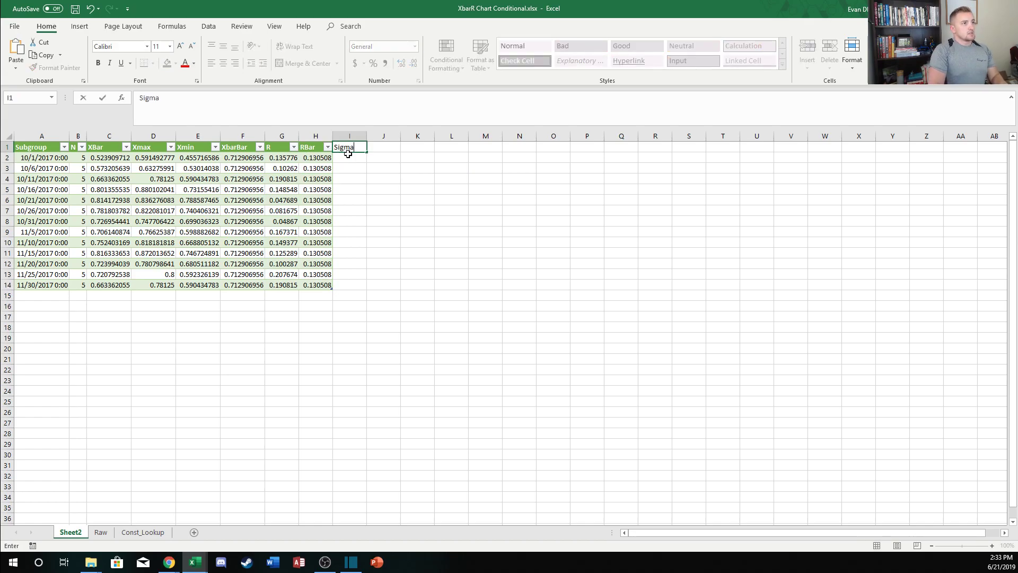
{"action": "key", "text": "ctrl+Return"}
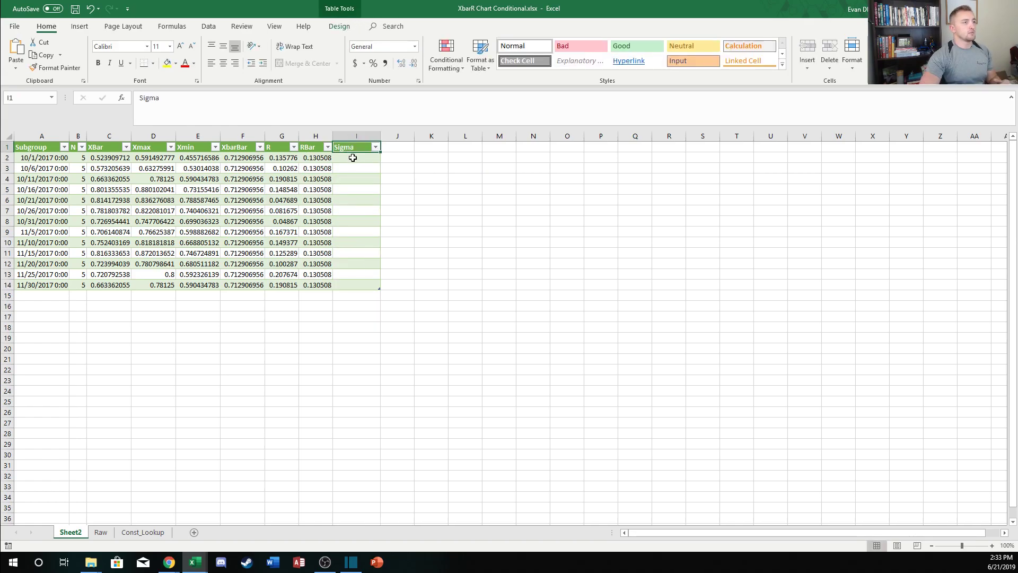
{"action": "left_click", "coordinate": [353, 158]}
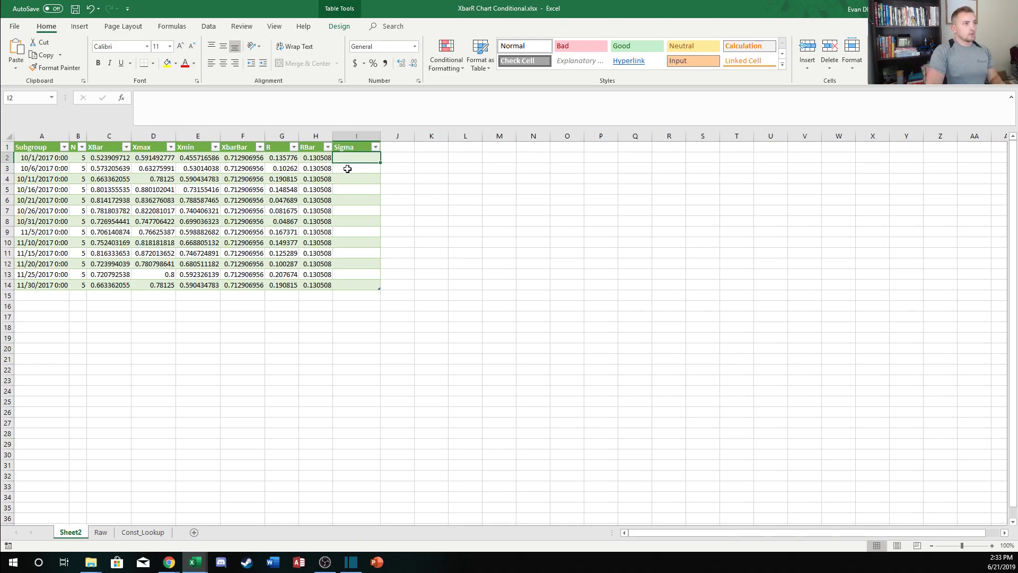
{"action": "type", "text": "="}
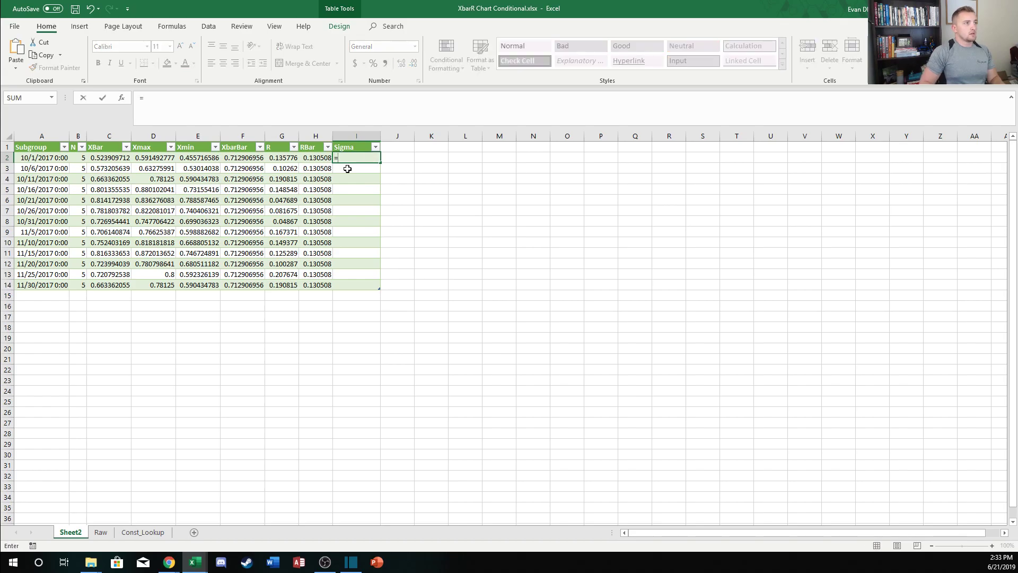
{"action": "key", "text": "Left"}
{"action": "type", "text": "/"}
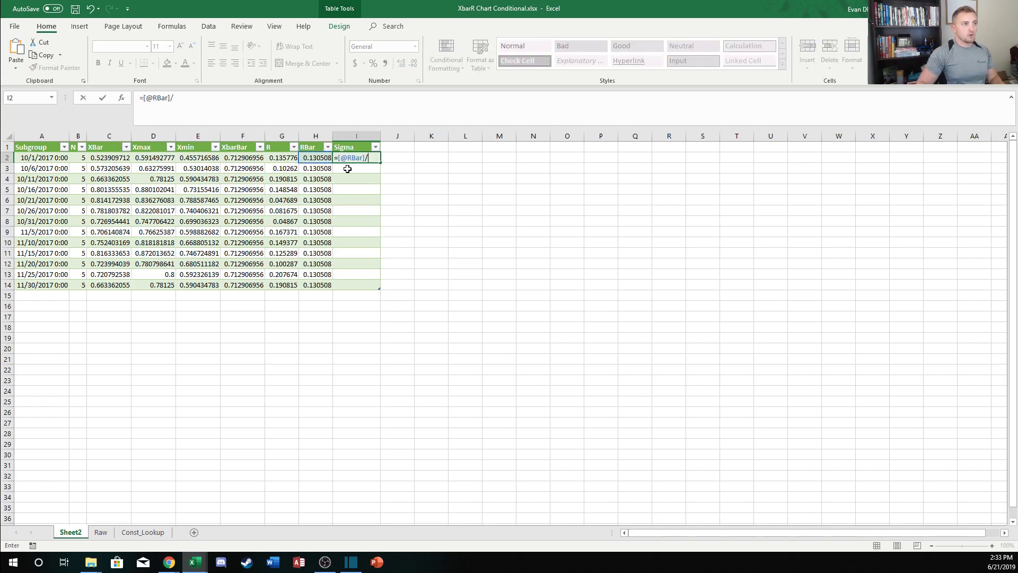
{"action": "left_click", "coordinate": [142, 531]}
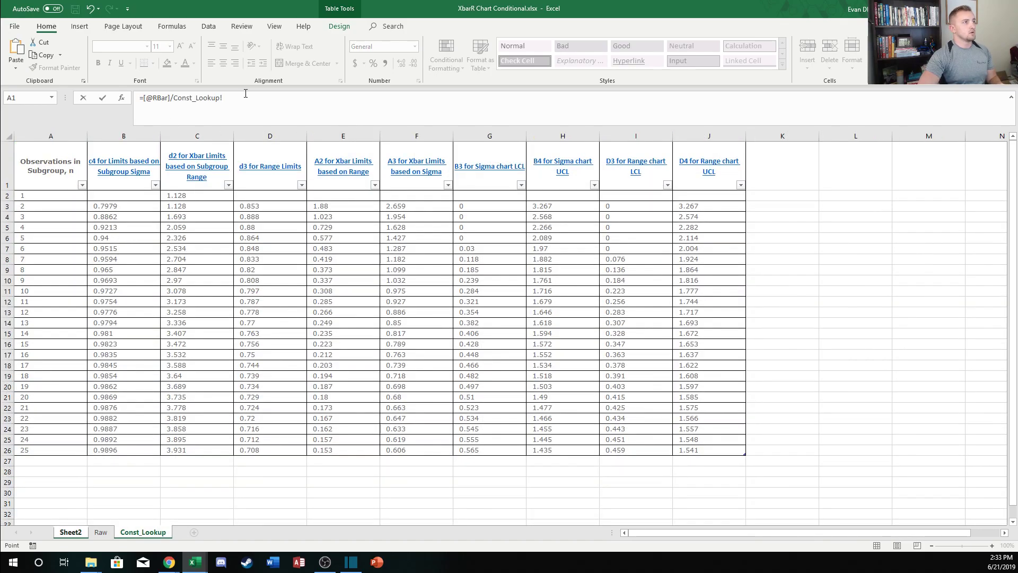
{"action": "left_click_drag", "start_coordinate": [235, 100], "coordinate": [178, 103]}
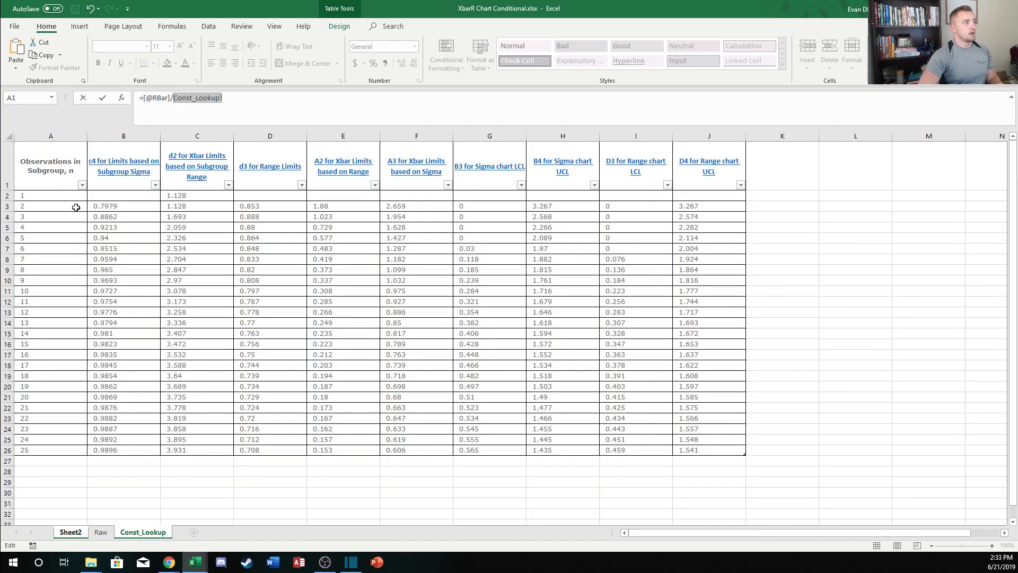
Finish Sigma as RBar divided by VLOOKUP of N in the Const_Lookup table, column 3, FALSE
{"action": "type", "text": "VLOOKUP("}
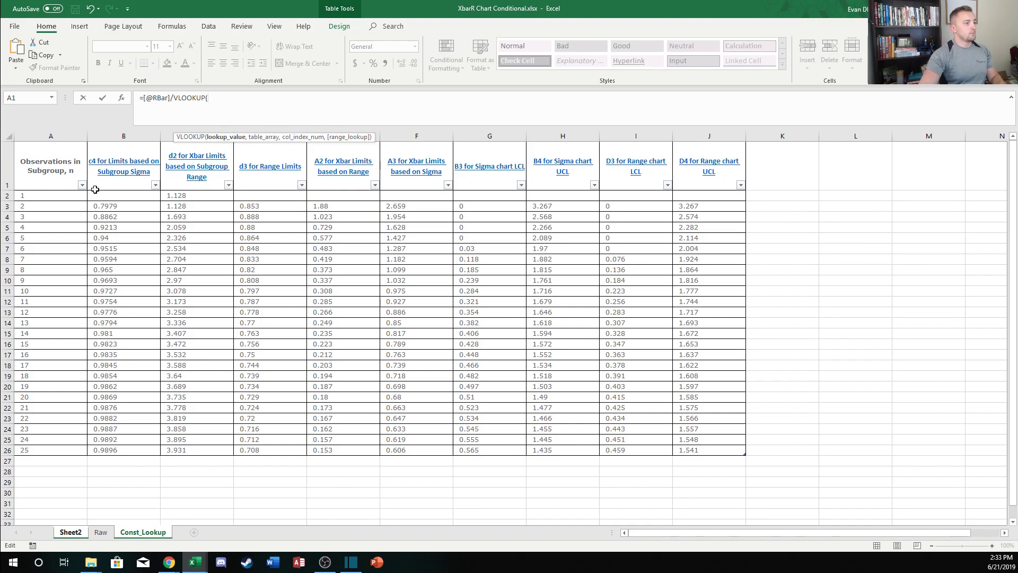
{"action": "left_click", "coordinate": [70, 532]}
{"action": "left_click", "coordinate": [79, 157]}
{"action": "type", "text": ","}
{"action": "left_click", "coordinate": [142, 532]}
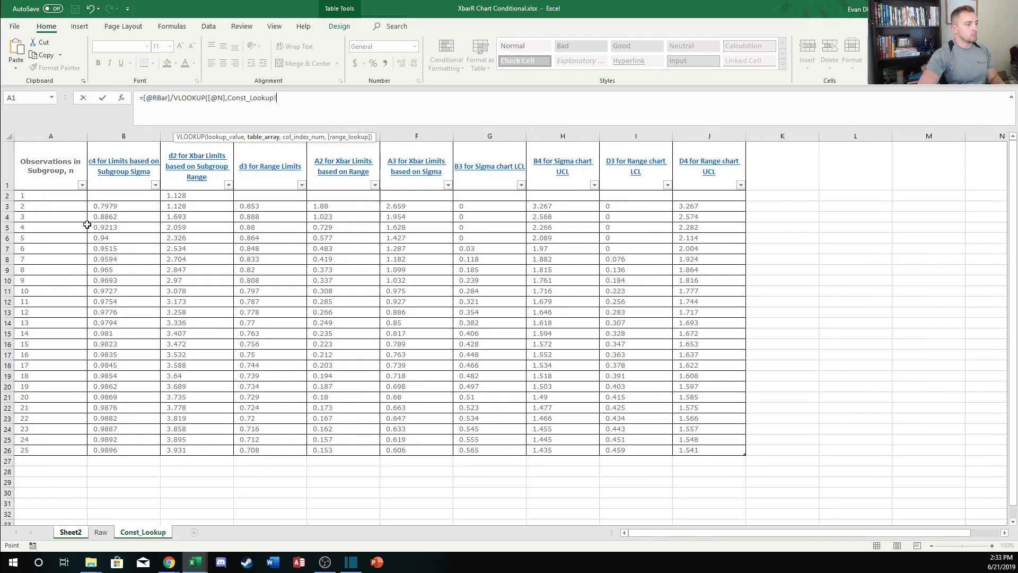
{"action": "left_click", "coordinate": [49, 172]}
{"action": "key", "text": "ctrl+shift+Down"}
{"action": "key", "text": "ctrl+shift+Right"}
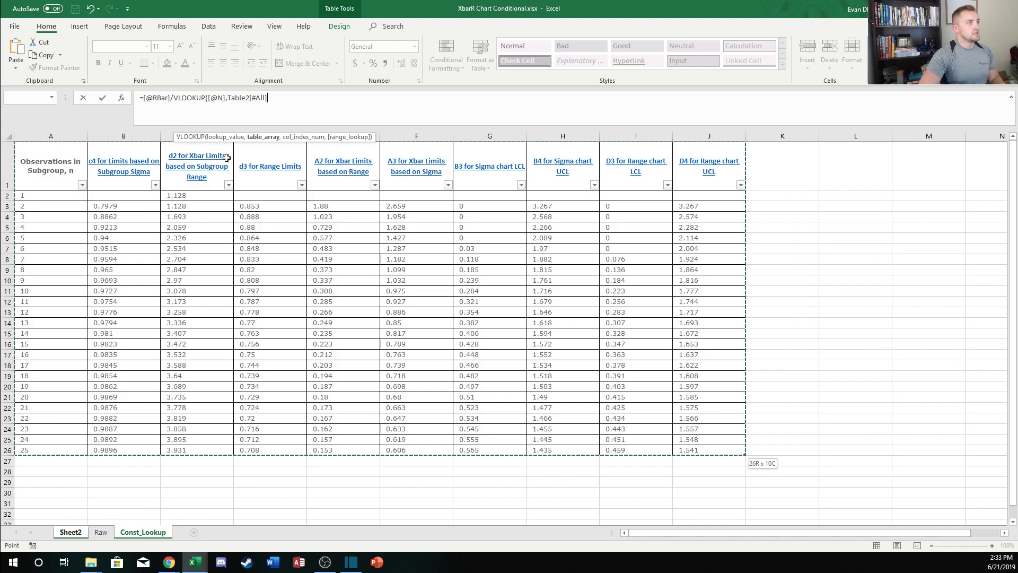
{"action": "type", "text": ","}
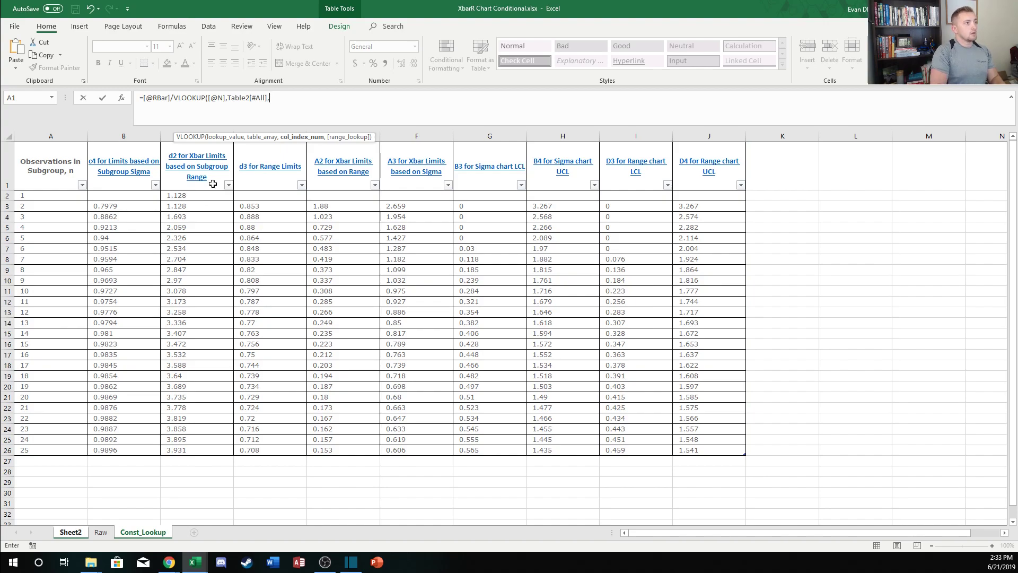
{"action": "type", "text": "3,FALSE)"}
{"action": "key", "text": "Return"}
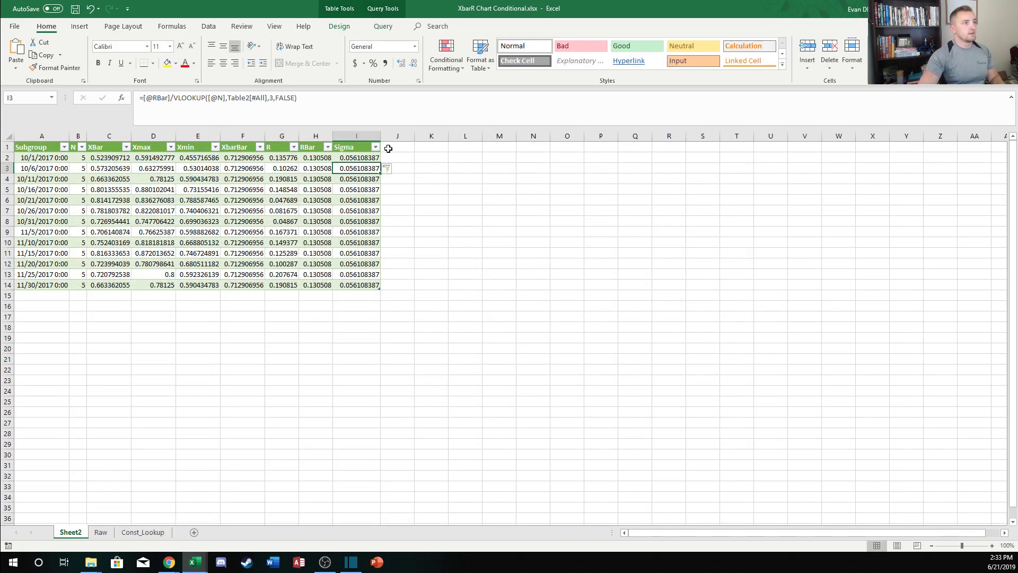
{"action": "key", "text": "Up"}
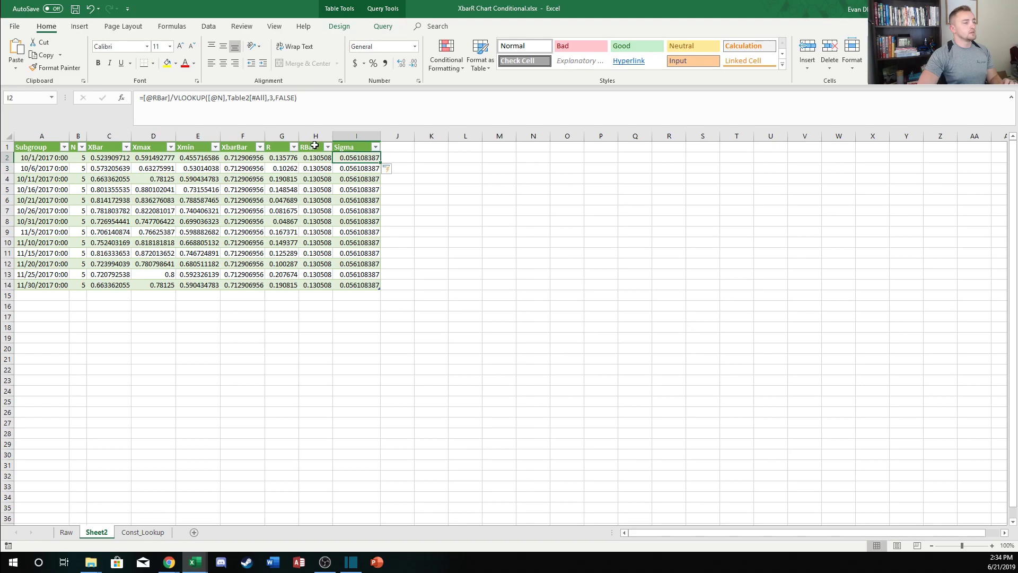
Delete the third reading row, from the first subgroup, from the Raw table
{"action": "left_click", "coordinate": [78, 159]}
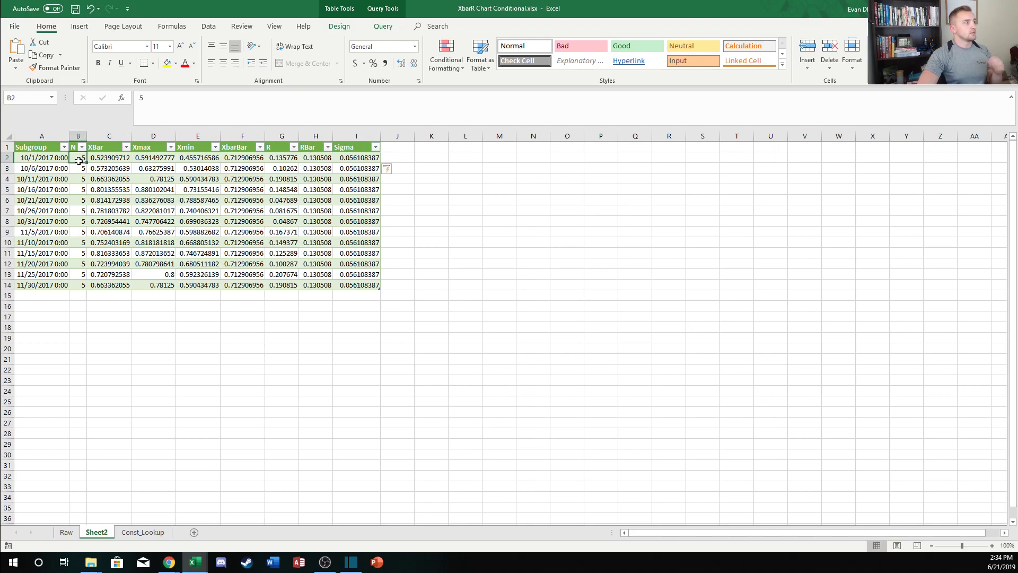
{"action": "left_click", "coordinate": [339, 159]}
{"action": "left_click", "coordinate": [145, 532]}
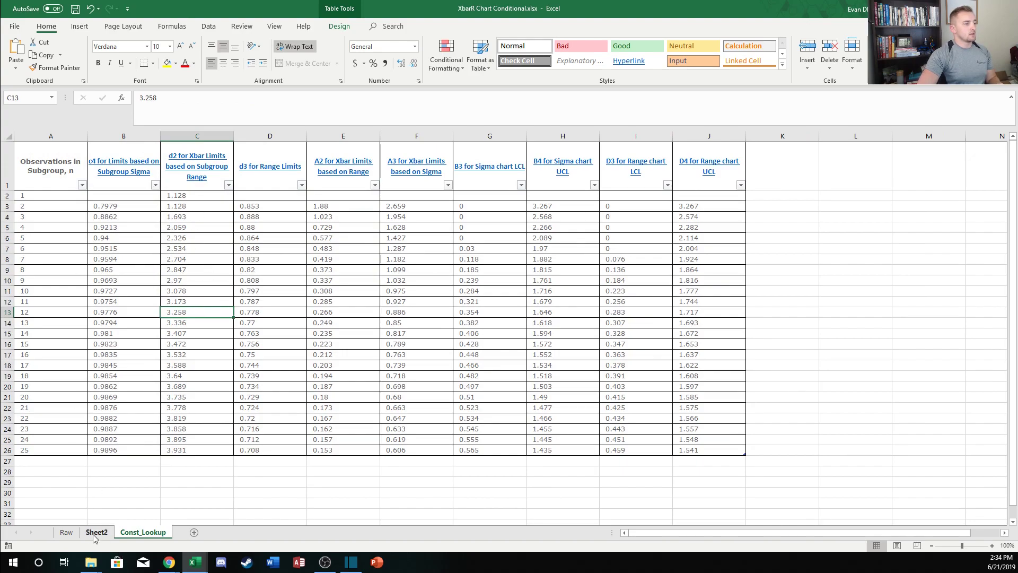
{"action": "left_click", "coordinate": [67, 533]}
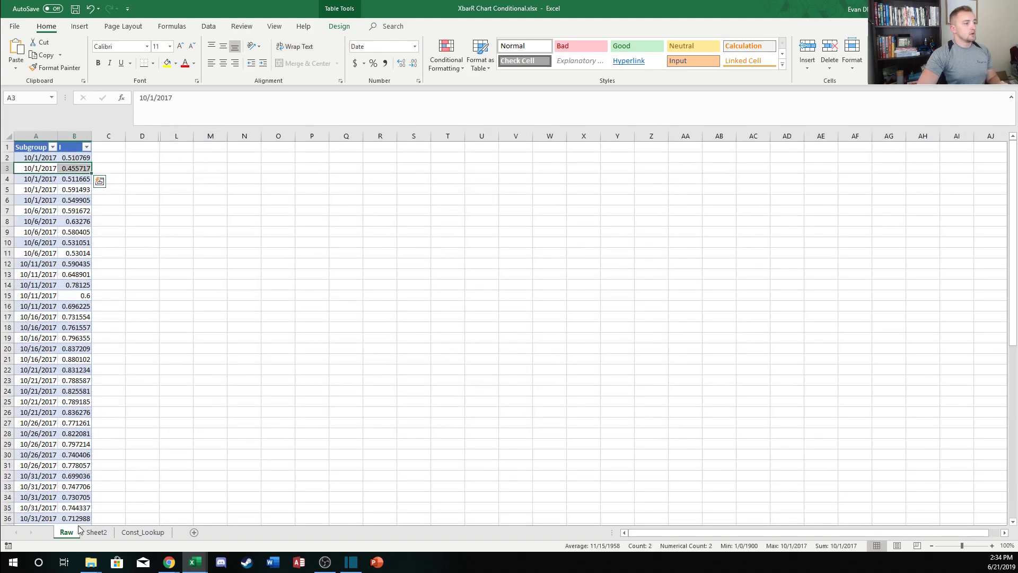
{"action": "left_click", "coordinate": [69, 180]}
{"action": "left_click_drag", "start_coordinate": [35, 169], "coordinate": [72, 167]}
{"action": "right_click", "coordinate": [75, 165]}
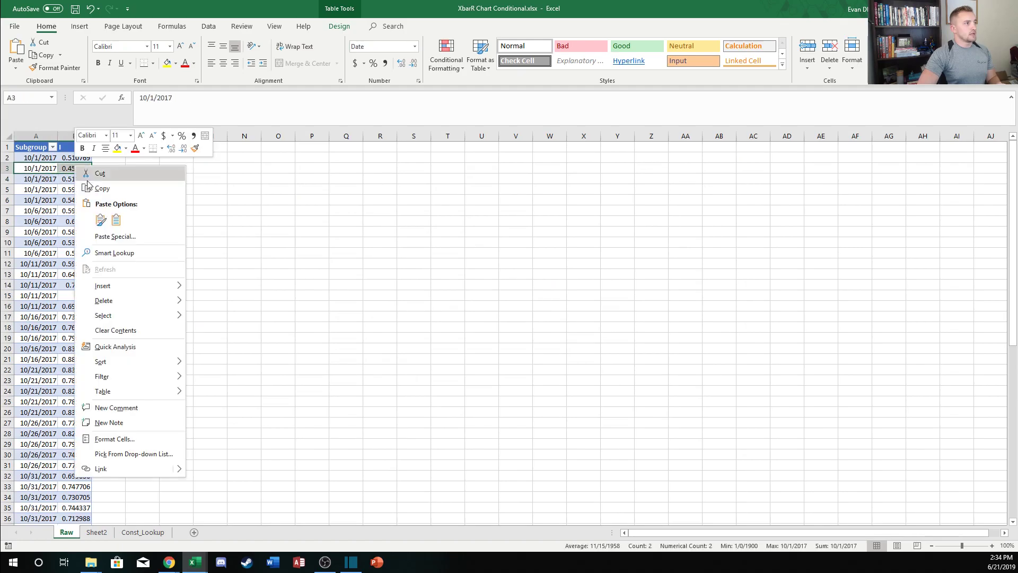
{"action": "mouse_move", "coordinate": [128, 309]}
{"action": "left_click", "coordinate": [236, 316]}
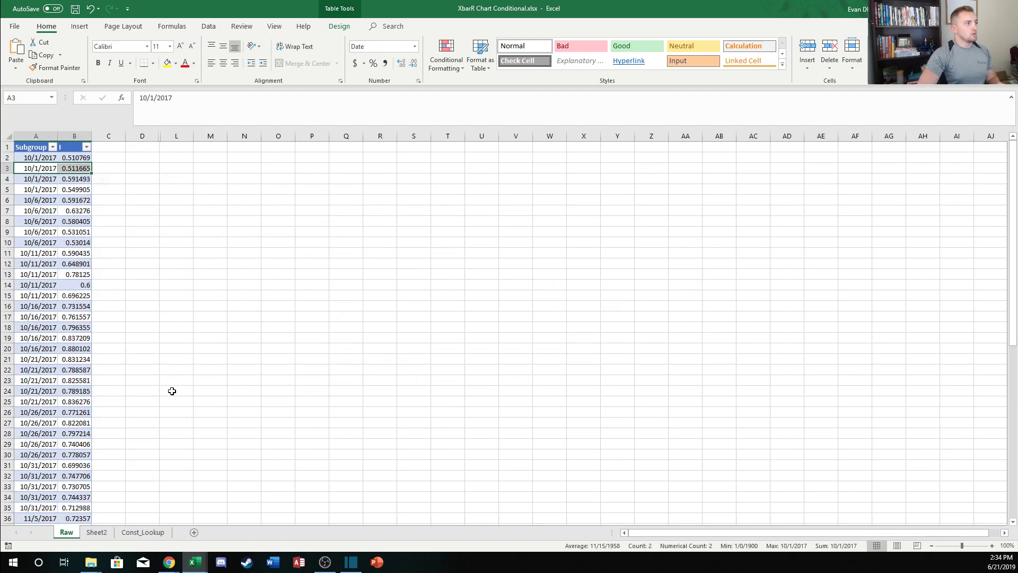
Refresh all data so the Sheet2 summary recalculates, dismissing the refresh error
{"action": "left_click", "coordinate": [143, 532]}
{"action": "left_click", "coordinate": [96, 531]}
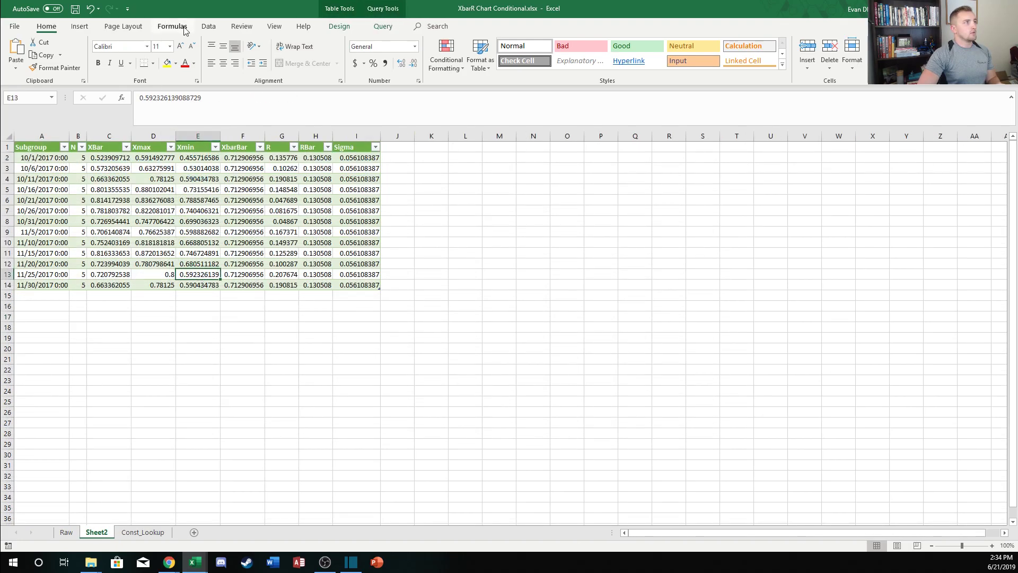
{"action": "left_click", "coordinate": [208, 26]}
{"action": "left_click", "coordinate": [199, 50]}
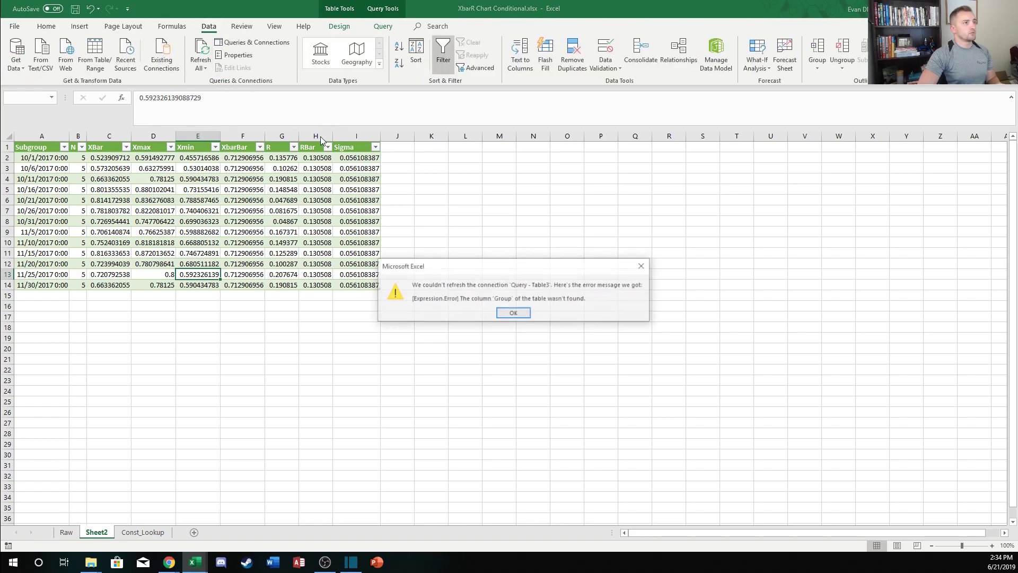
{"action": "left_click", "coordinate": [513, 313]}
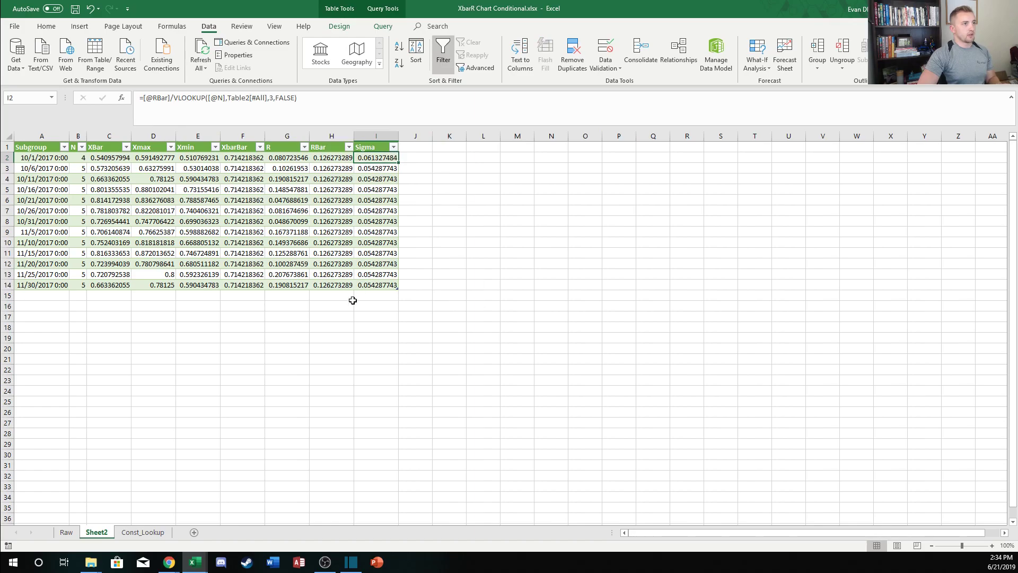
{"action": "left_click", "coordinate": [336, 326]}
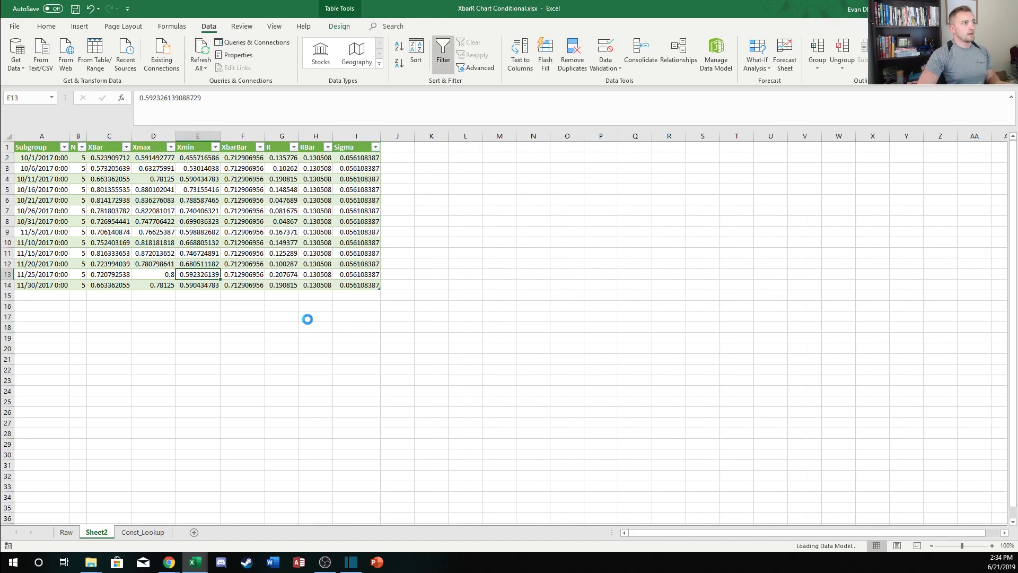
{"action": "left_click", "coordinate": [394, 146]}
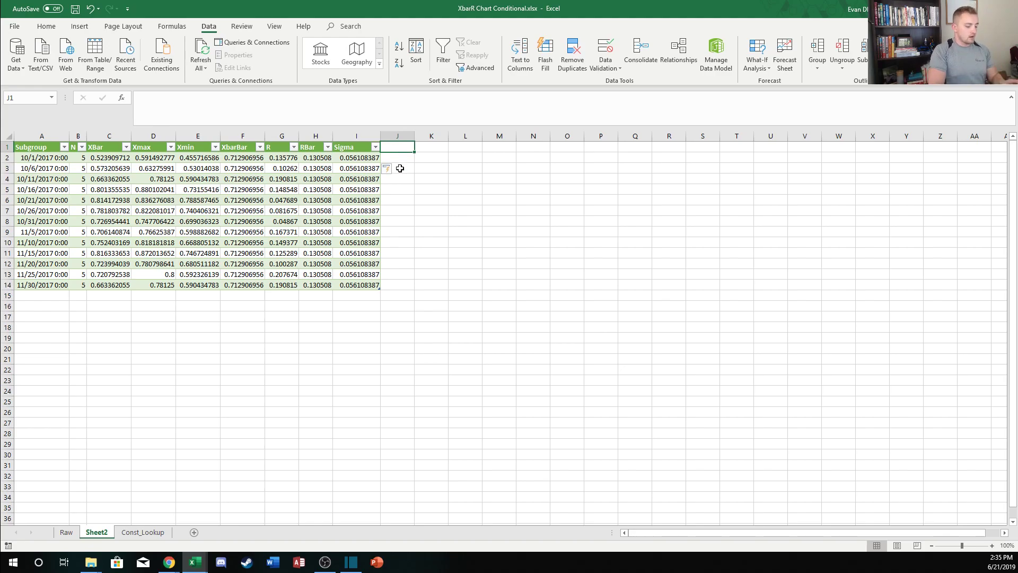
{"action": "type", "text": "SE"}
{"action": "key", "text": "Return"}
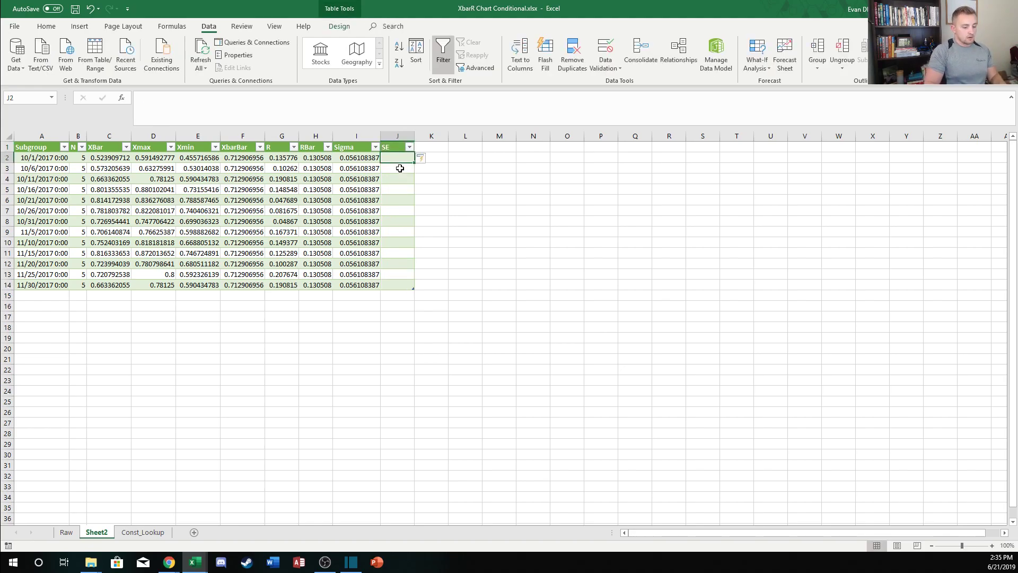
{"action": "type", "text": "="}
{"action": "key", "text": "Left"}
{"action": "type", "text": "/"}
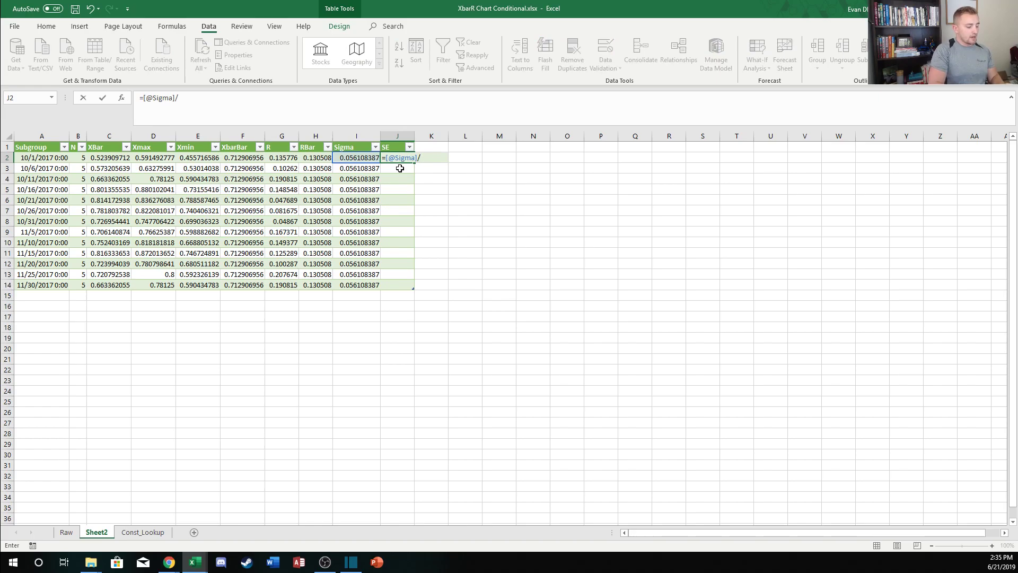
{"action": "type", "text": "SQRT("}
{"action": "key", "text": "Left"}
{"action": "key", "text": "Left"}
{"action": "key", "text": "Left"}
{"action": "key", "text": "Left"}
{"action": "key", "text": "Left"}
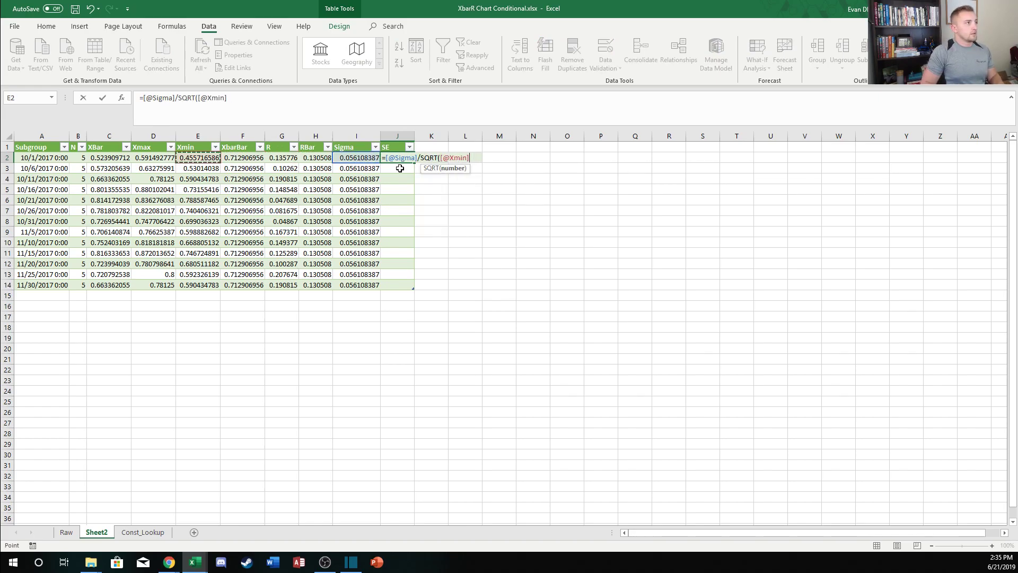
{"action": "key", "text": "Left"}
{"action": "key", "text": "Left"}
{"action": "key", "text": "Left"}
{"action": "type", "text": ")"}
{"action": "key", "text": "Return"}
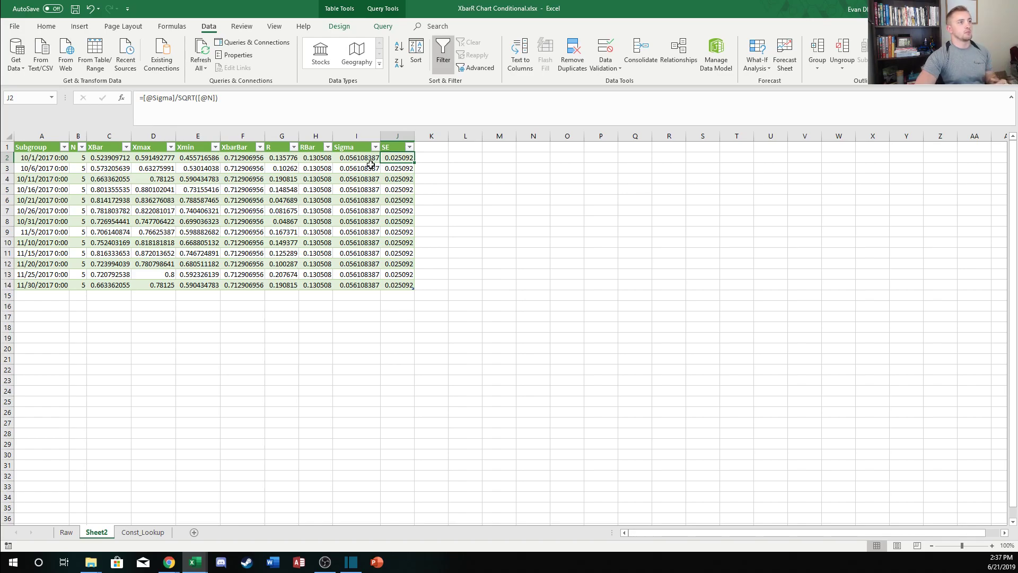
{"action": "left_click", "coordinate": [74, 158]}
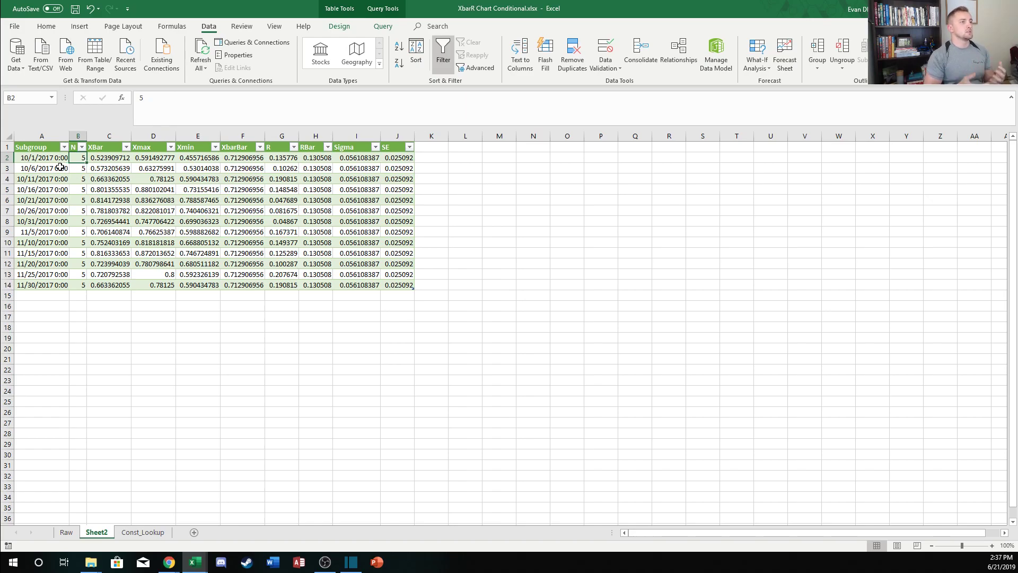
{"action": "left_click", "coordinate": [66, 532]}
{"action": "left_click", "coordinate": [70, 166]}
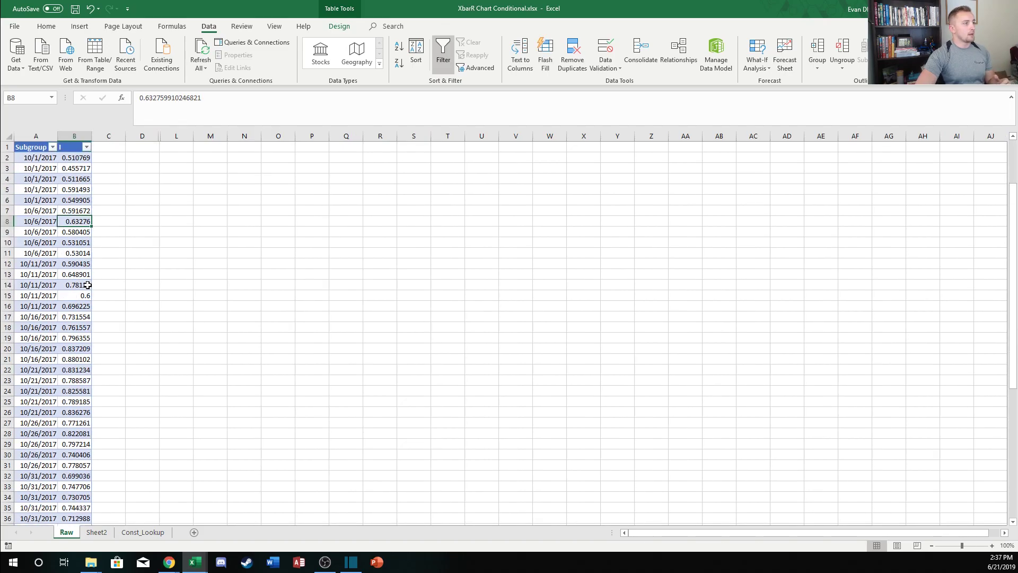
{"action": "left_click", "coordinate": [143, 531]}
{"action": "left_click", "coordinate": [97, 532]}
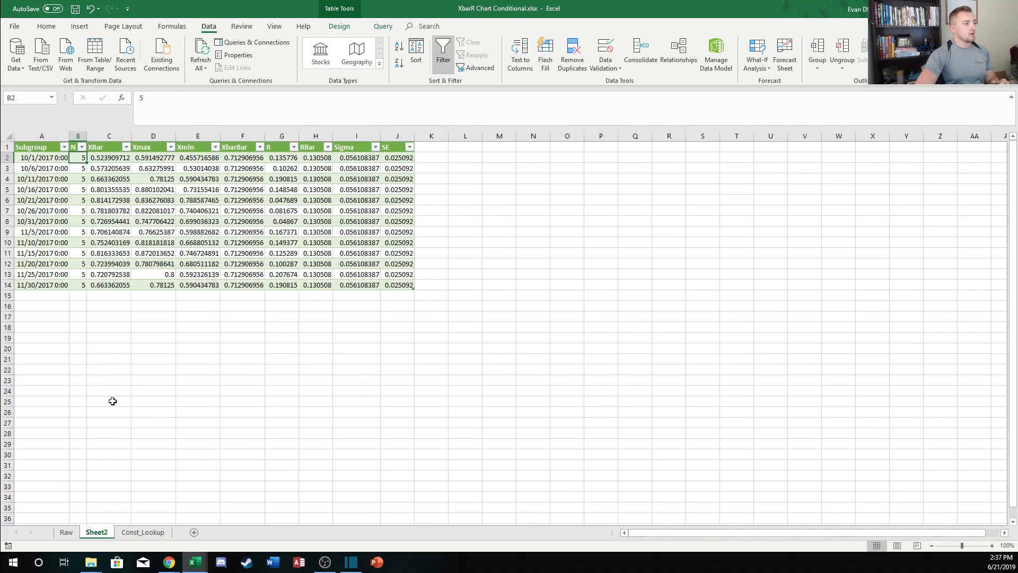
{"action": "left_click", "coordinate": [396, 158]}
{"action": "left_click", "coordinate": [230, 99]}
{"action": "left_click", "coordinate": [466, 158]}
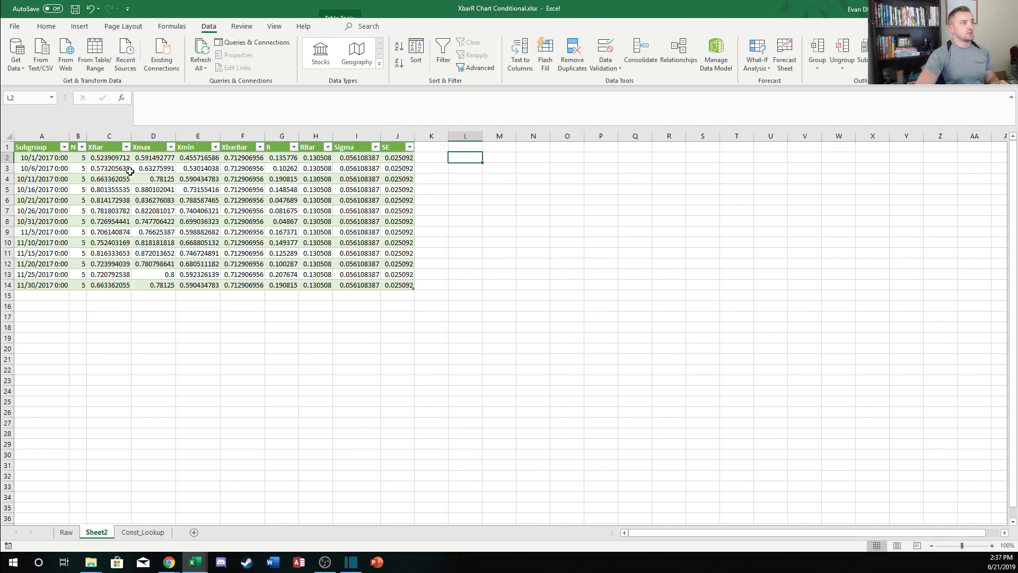
{"action": "left_click", "coordinate": [119, 157]}
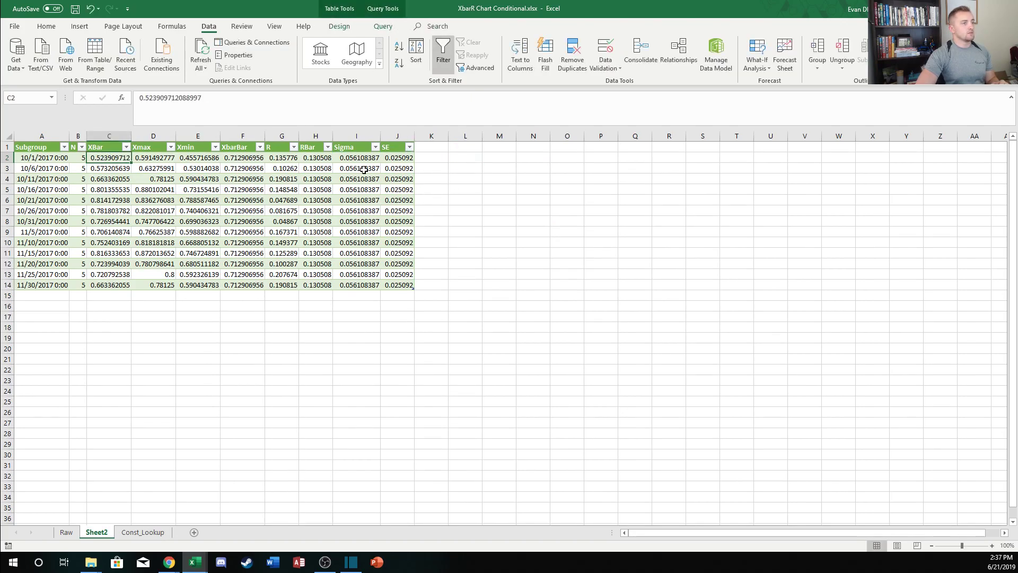
{"action": "left_click", "coordinate": [405, 161]}
{"action": "left_click", "coordinate": [361, 158]}
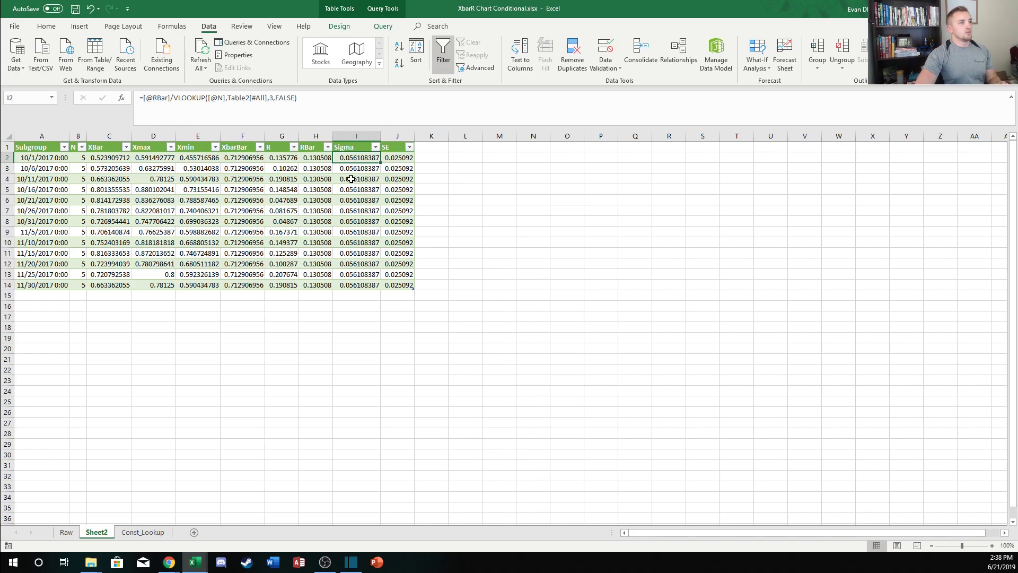
{"action": "left_click", "coordinate": [315, 159]}
{"action": "left_click", "coordinate": [344, 160]}
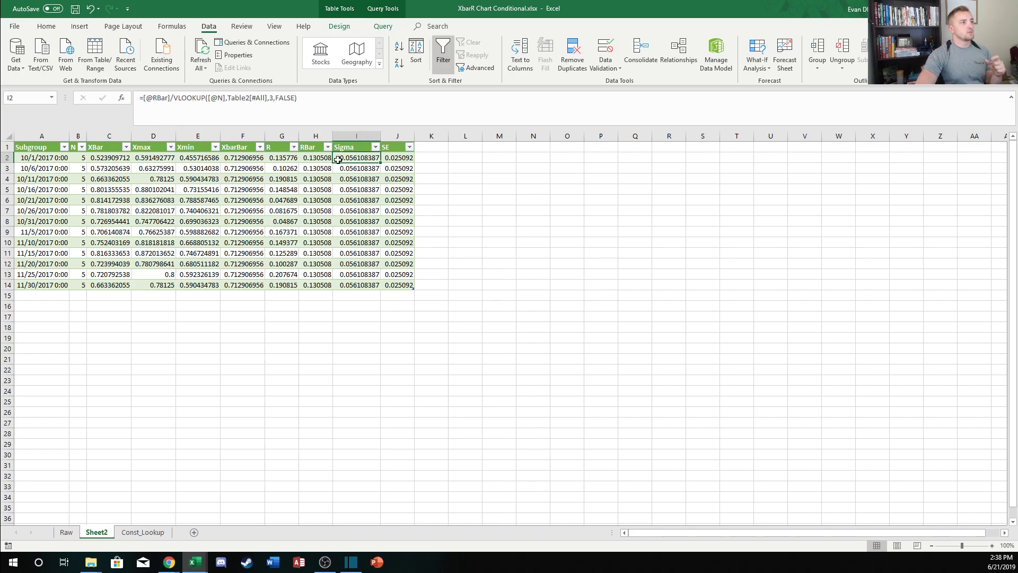
{"action": "left_click", "coordinate": [393, 160]}
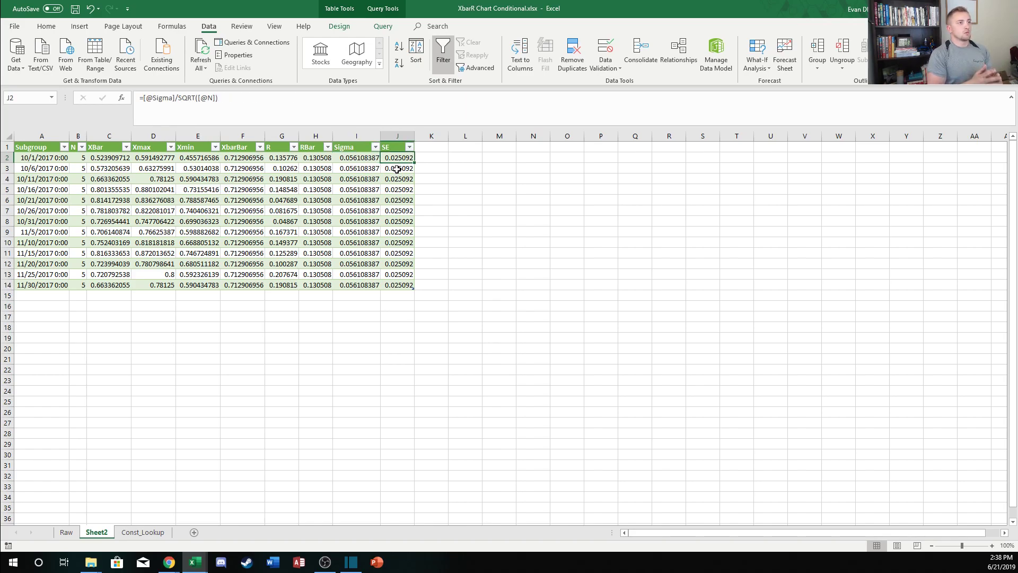
{"action": "left_click", "coordinate": [121, 161]}
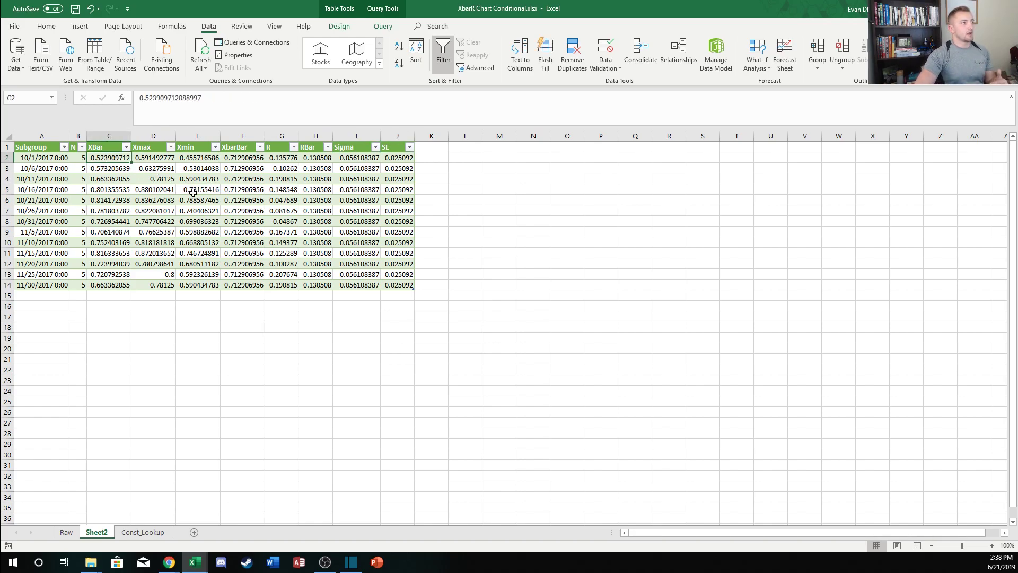
{"action": "left_click", "coordinate": [315, 157]}
{"action": "left_click", "coordinate": [357, 159]}
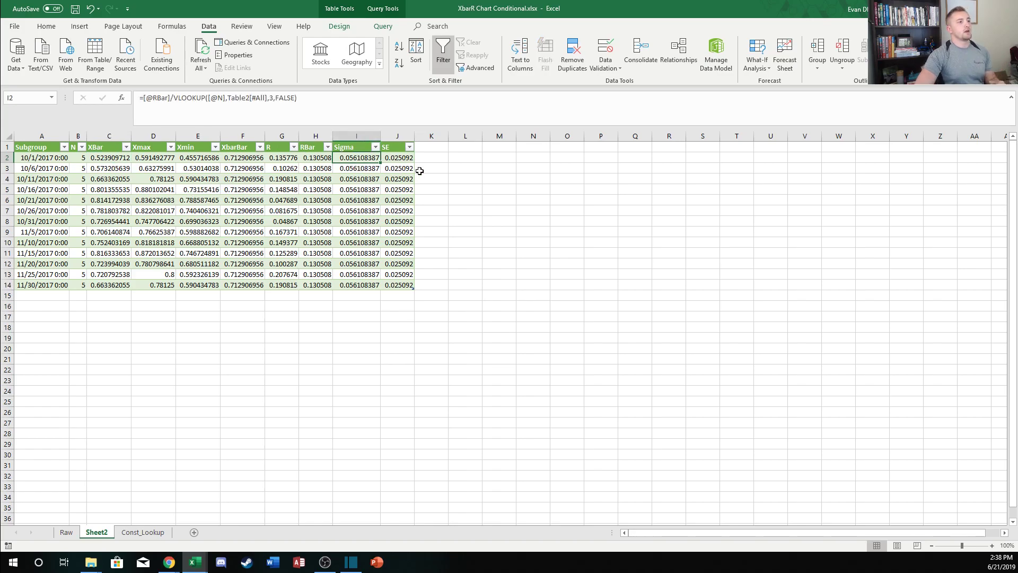
{"action": "left_click", "coordinate": [427, 149]}
{"action": "left_click", "coordinate": [395, 161]}
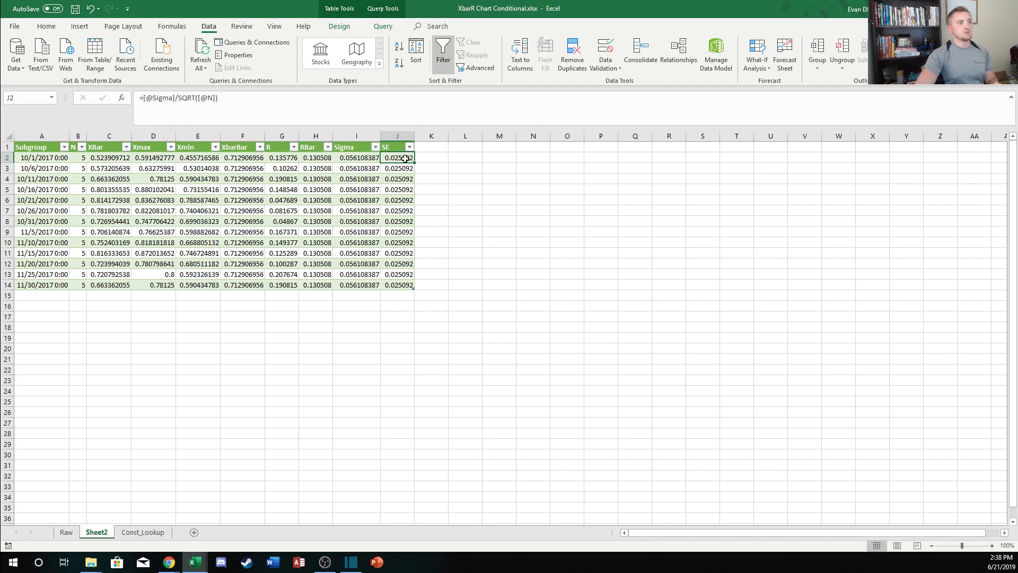
{"action": "left_click", "coordinate": [429, 151]}
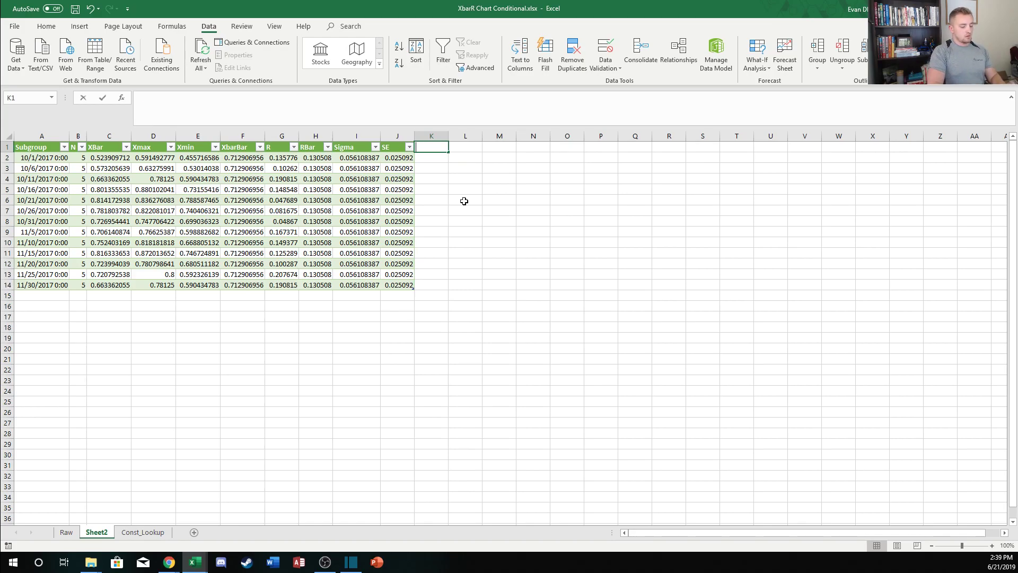
{"action": "type", "text": "XbarBar+"}
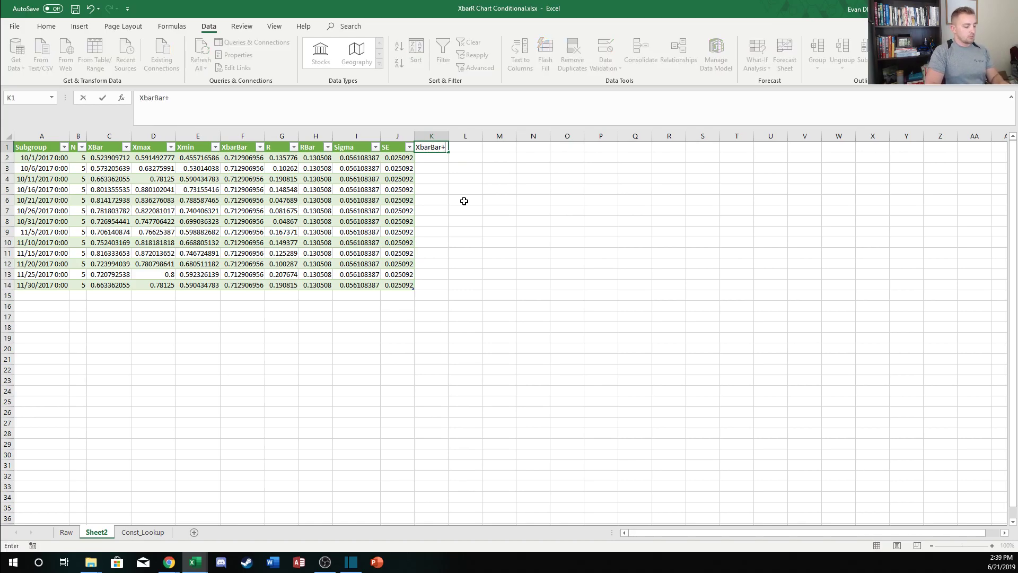
{"action": "type", "text": "1SE"}
{"action": "key", "text": "Return"}
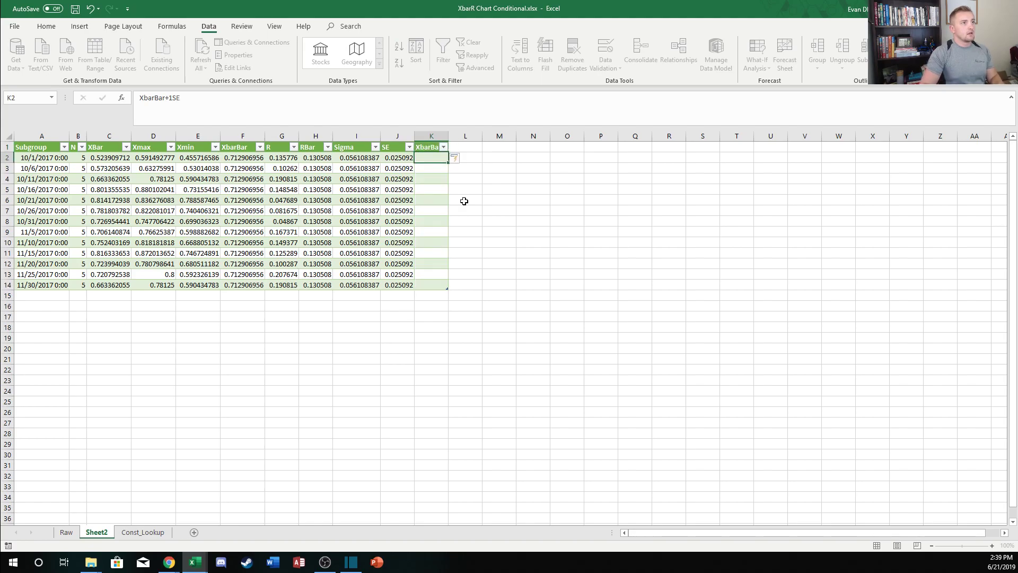
{"action": "type", "text": "="}
{"action": "key", "text": "Left"}
{"action": "key", "text": "Left"}
{"action": "key", "text": "Left"}
{"action": "key", "text": "Left"}
{"action": "key", "text": "Left"}
{"action": "type", "text": "+"}
{"action": "key", "text": "Left"}
{"action": "key", "text": "Return"}
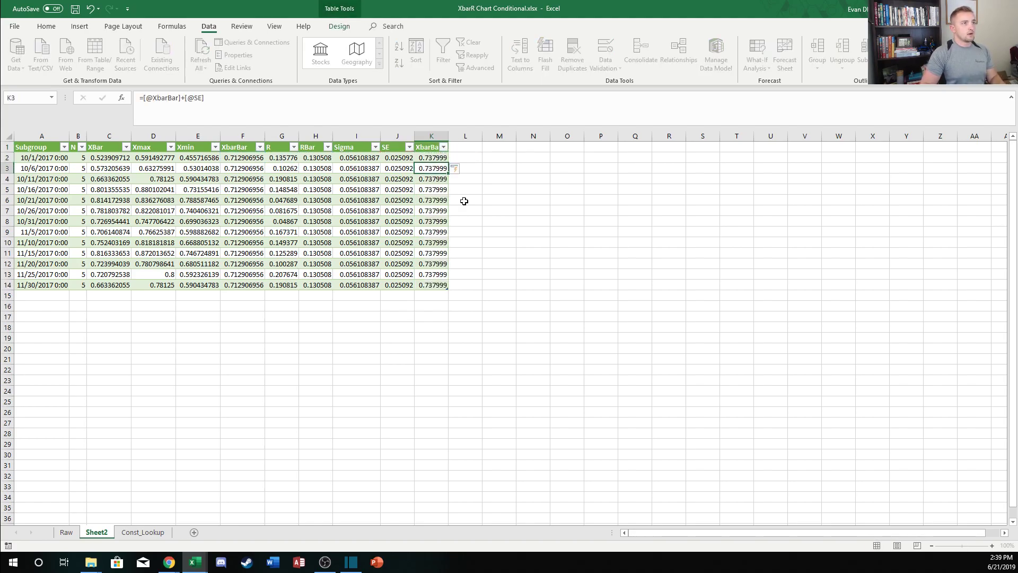
{"action": "left_click_drag", "start_coordinate": [451, 138], "coordinate": [451, 138]}
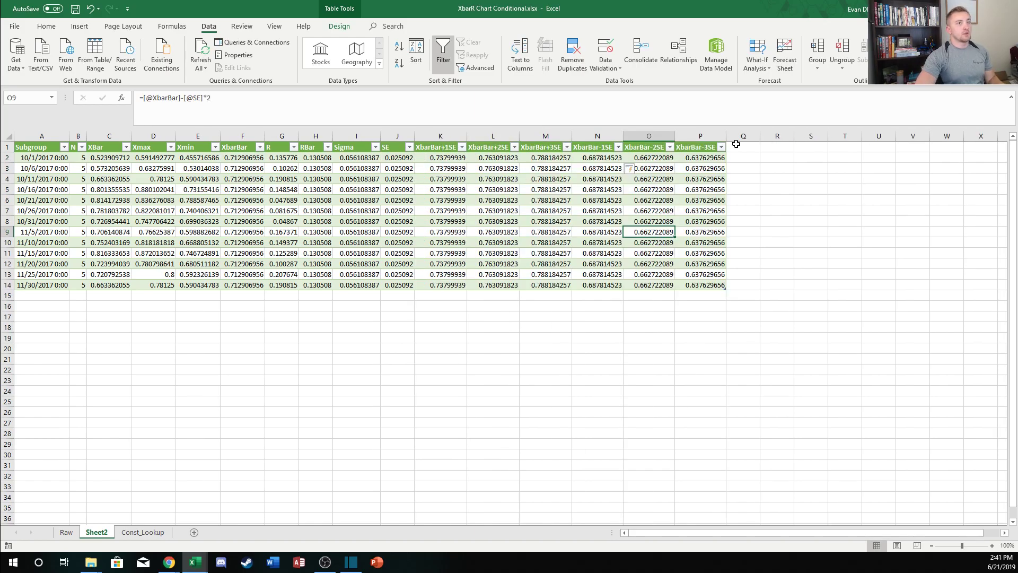
{"action": "left_click", "coordinate": [736, 146]}
{"action": "type", "text": "="}
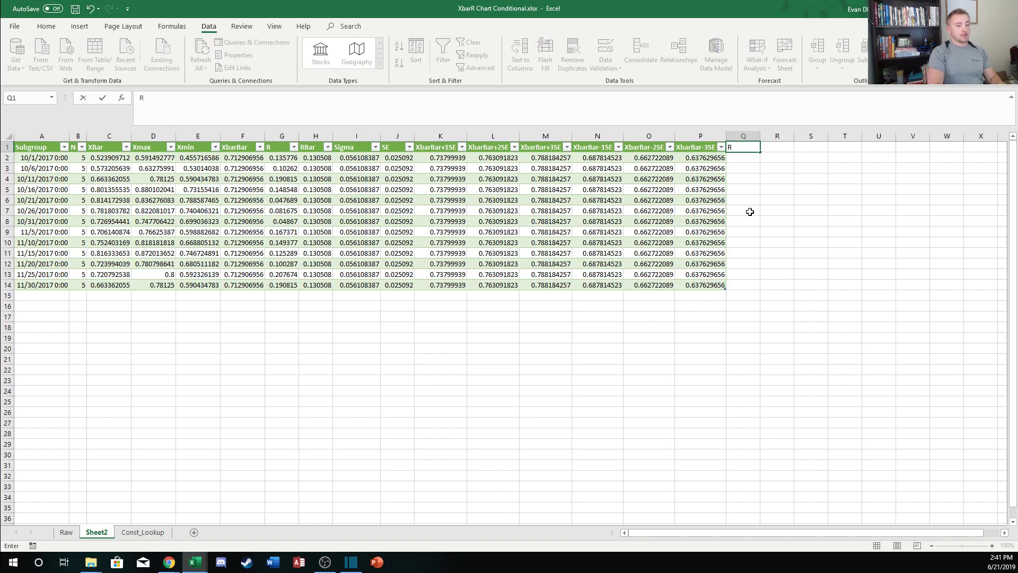
{"action": "type", "text": "R-UCL"}
Add the R-UCL and R-LCL column headers to the Sheet2 table
{"action": "key", "text": "Tab"}
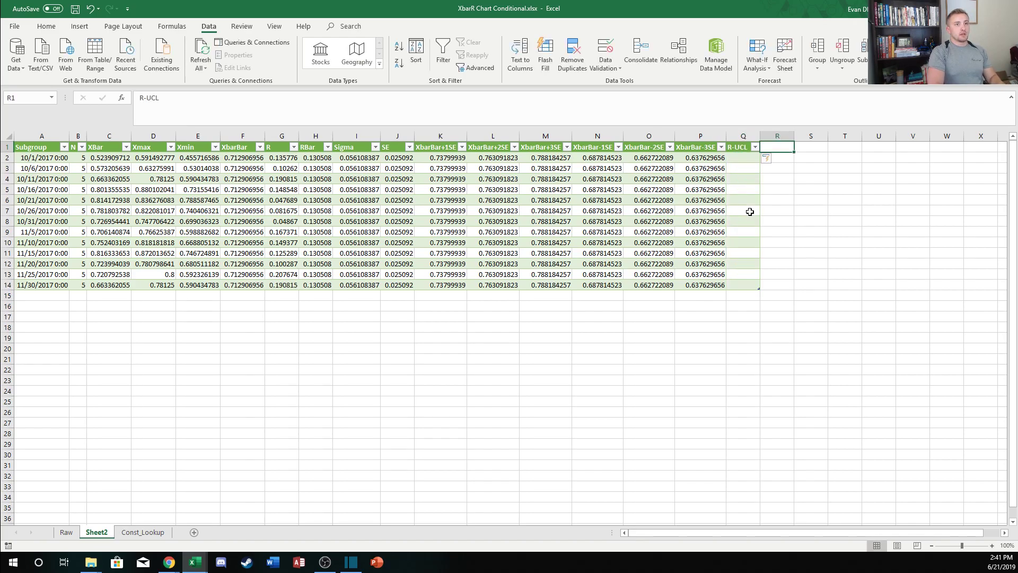
{"action": "type", "text": "R-LCL"}
{"action": "key", "text": "Return"}
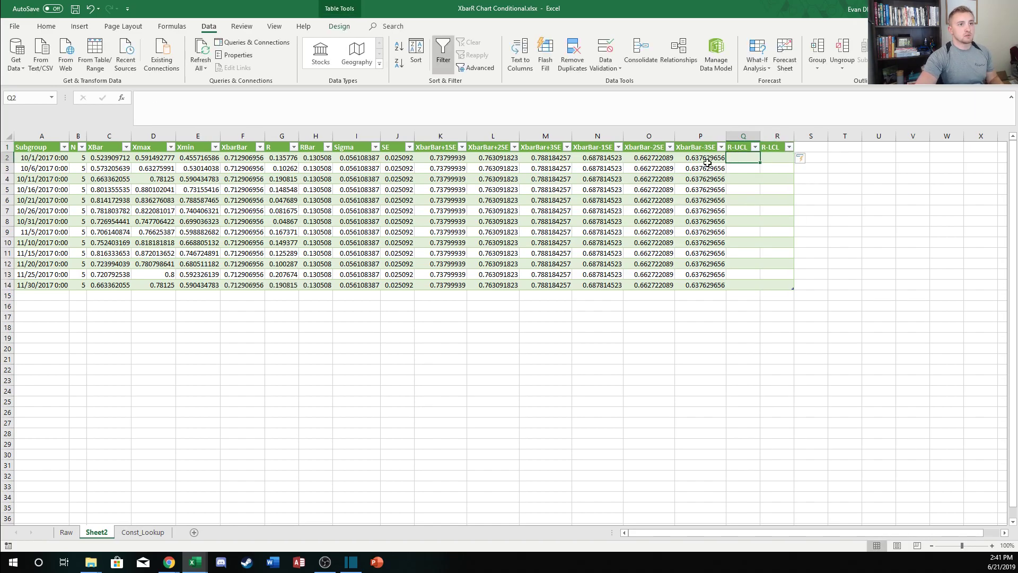
{"action": "left_click", "coordinate": [143, 532]}
{"action": "left_click", "coordinate": [66, 532]}
{"action": "left_click", "coordinate": [97, 532]}
Set R-UCL to RBar times VLOOKUP of N in the Const_Lookup table, column 10, FALSE
{"action": "type", "text": "="}
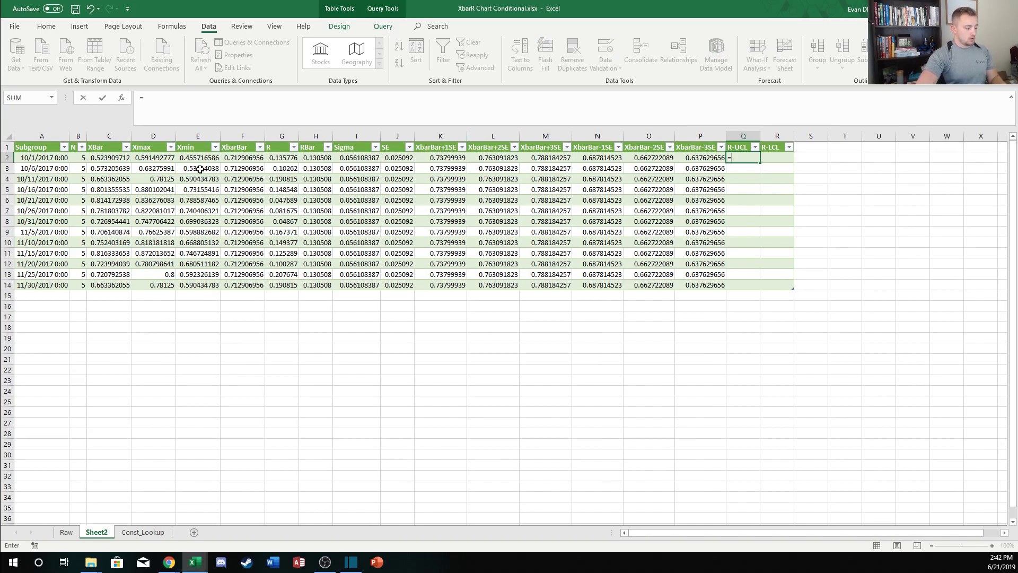
{"action": "left_click", "coordinate": [316, 160]}
{"action": "type", "text": "*"}
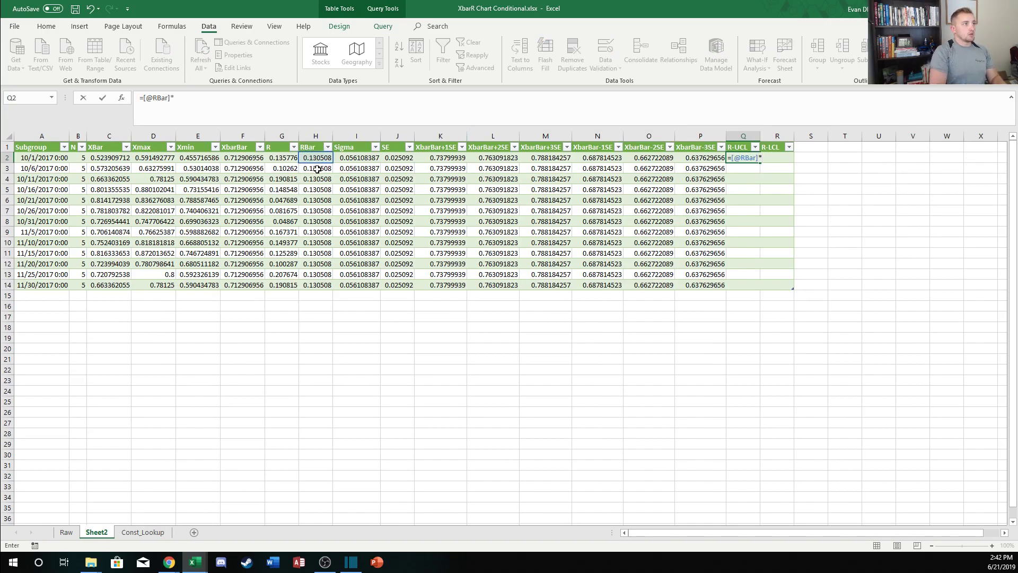
{"action": "type", "text": "VLOOKUP("}
{"action": "left_click", "coordinate": [78, 158]}
{"action": "left_click", "coordinate": [246, 98]}
{"action": "type", "text": ","}
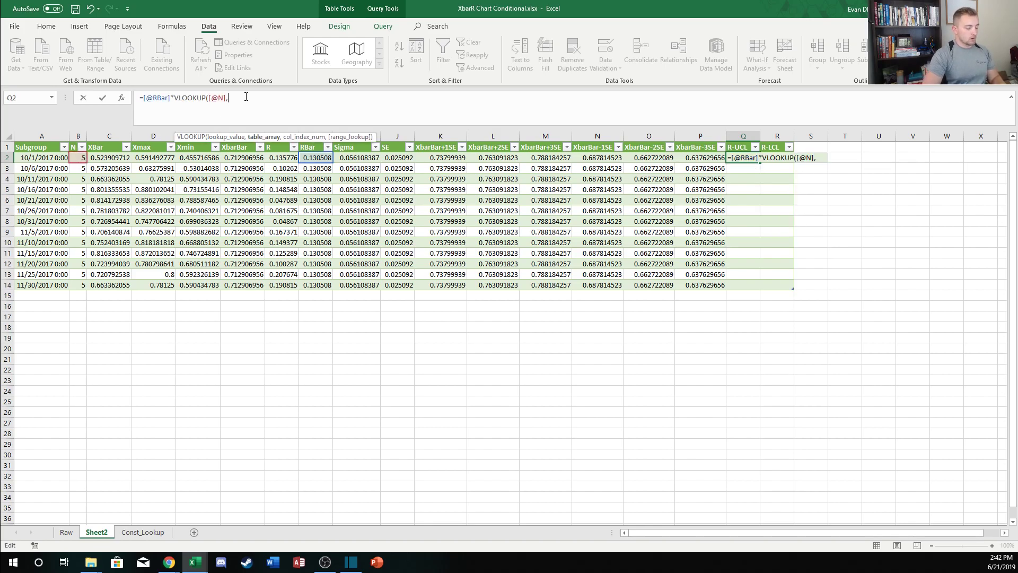
{"action": "left_click", "coordinate": [142, 532]}
{"action": "left_click", "coordinate": [49, 155]}
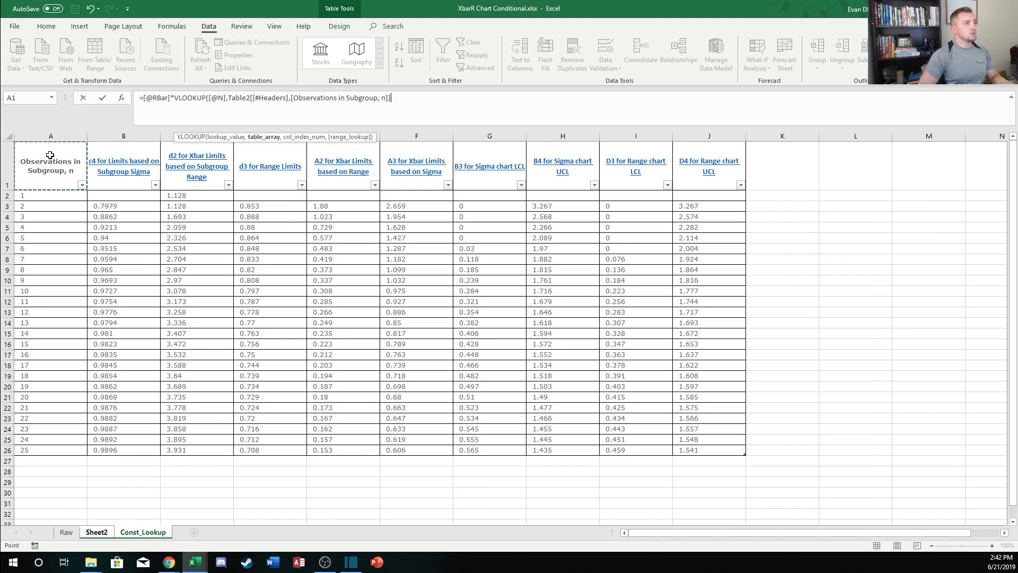
{"action": "key", "text": "ctrl+a"}
{"action": "type", "text": ","}
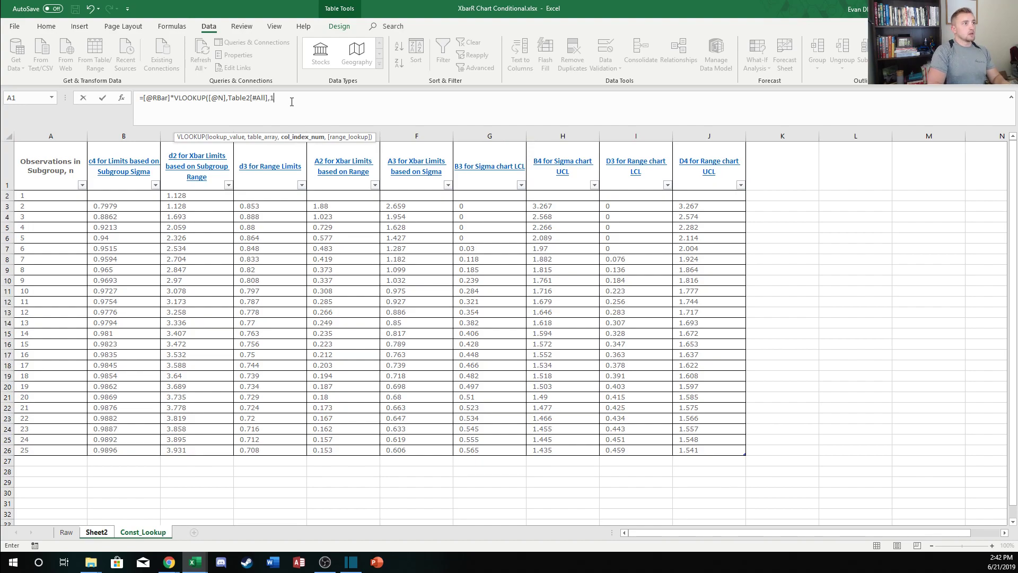
{"action": "type", "text": "10,FALSE)"}
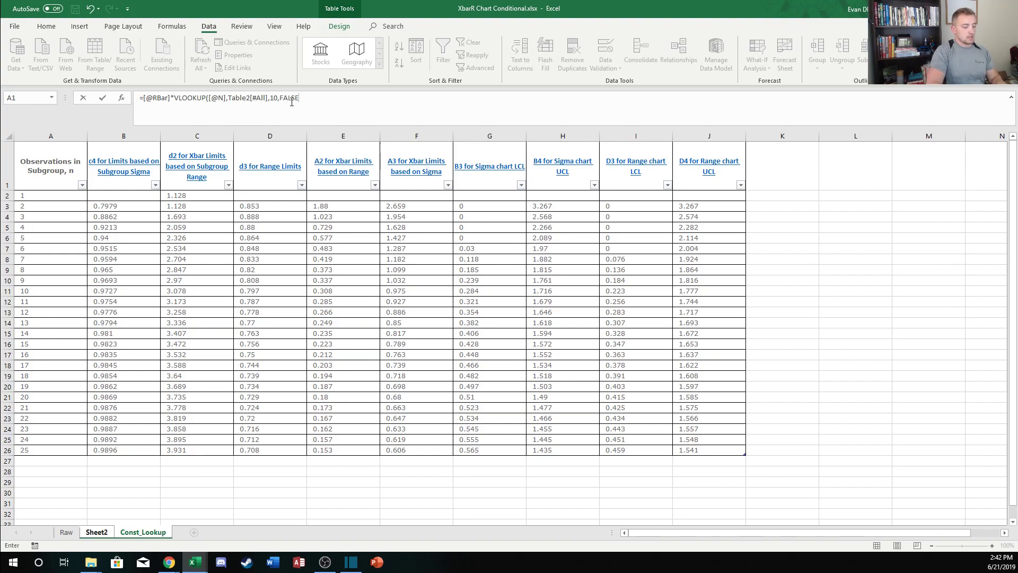
{"action": "key", "text": "Return"}
Copy the R-UCL formula into R-LCL and change its lookup column to 9 (D3)
{"action": "left_click", "coordinate": [776, 158]}
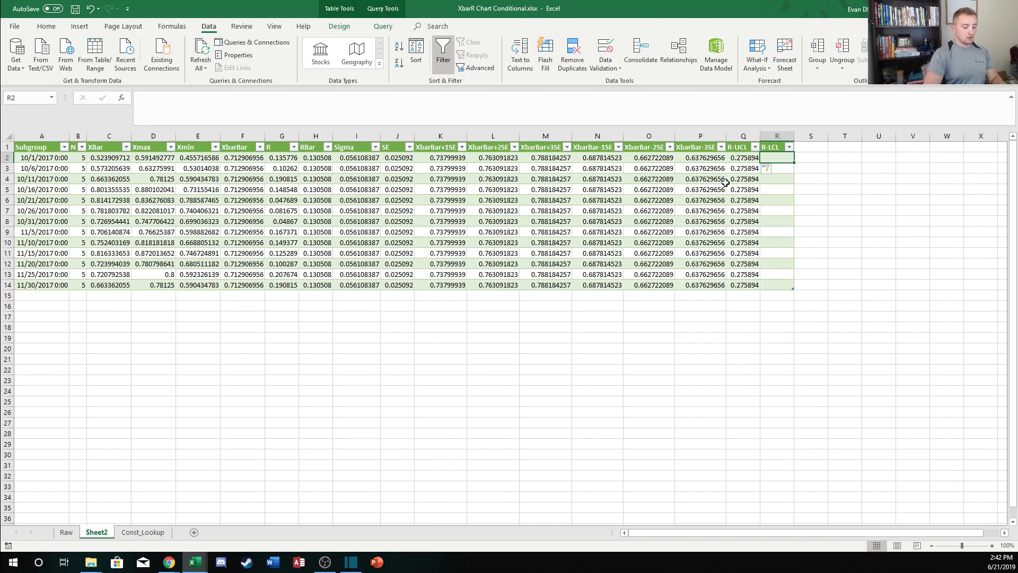
{"action": "key", "text": "ctrl+r"}
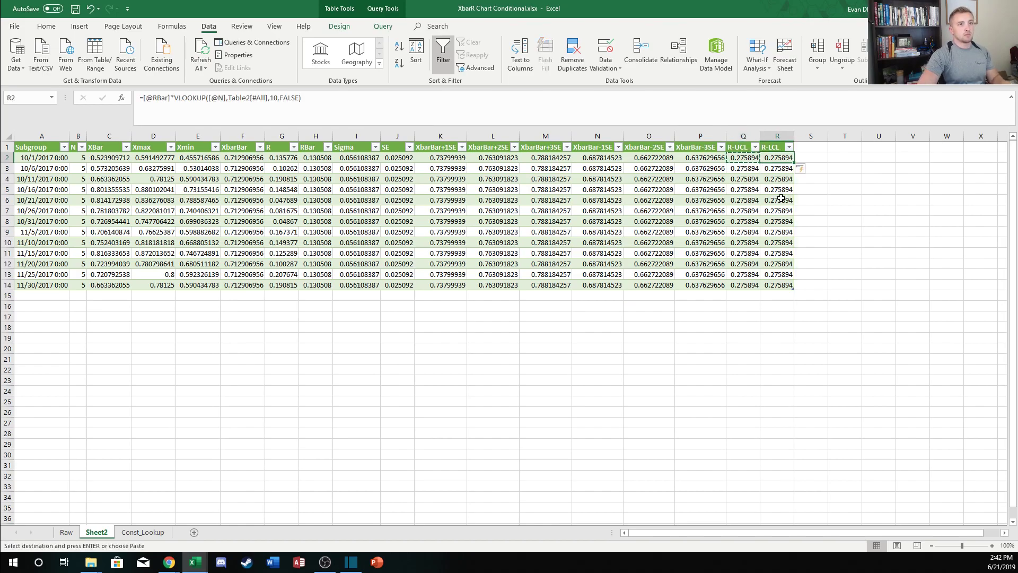
{"action": "left_click", "coordinate": [285, 100]}
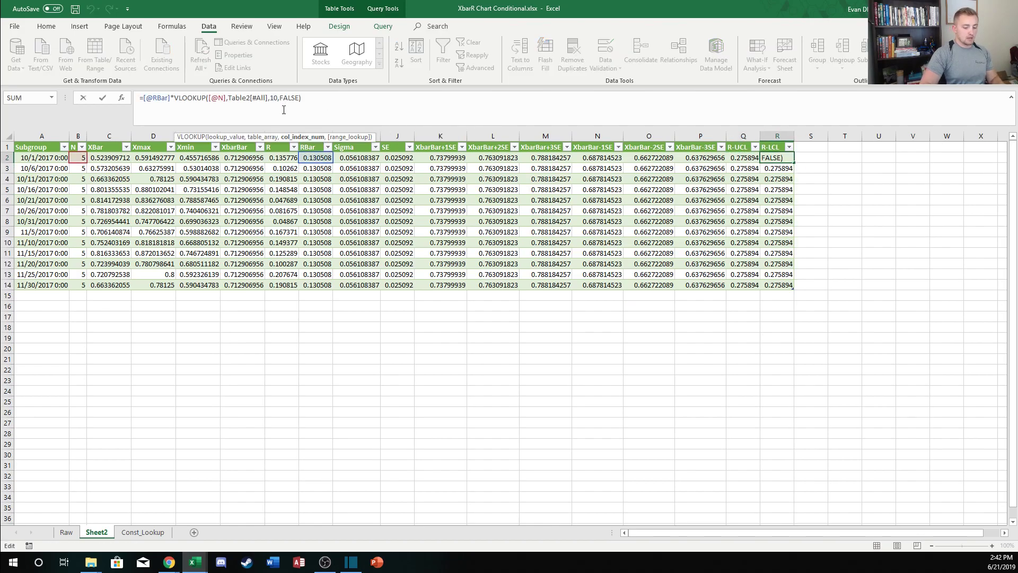
{"action": "key", "text": "BackSpace"}
{"action": "key", "text": "Delete"}
{"action": "type", "text": "9"}
{"action": "key", "text": "Return"}
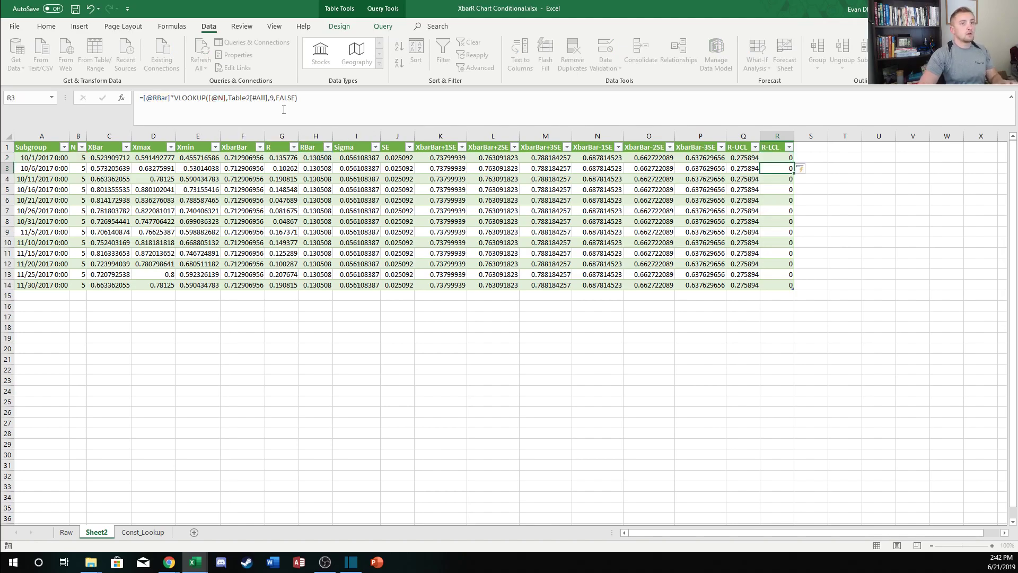
Delete the subgroup-size 1 row from the Const_Lookup constants table
{"action": "left_click", "coordinate": [138, 536]}
{"action": "left_click", "coordinate": [643, 183]}
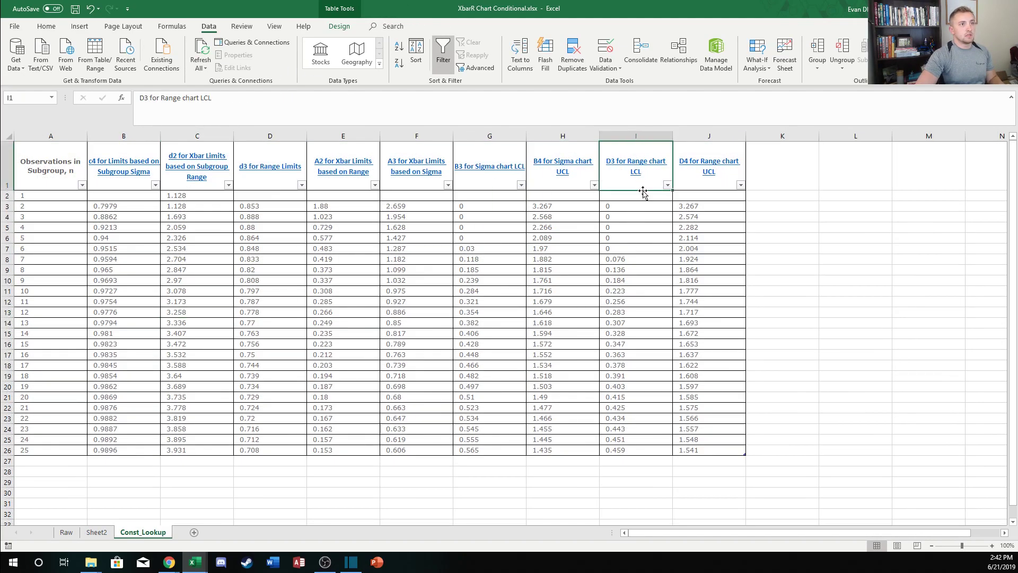
{"action": "right_click", "coordinate": [9, 196]}
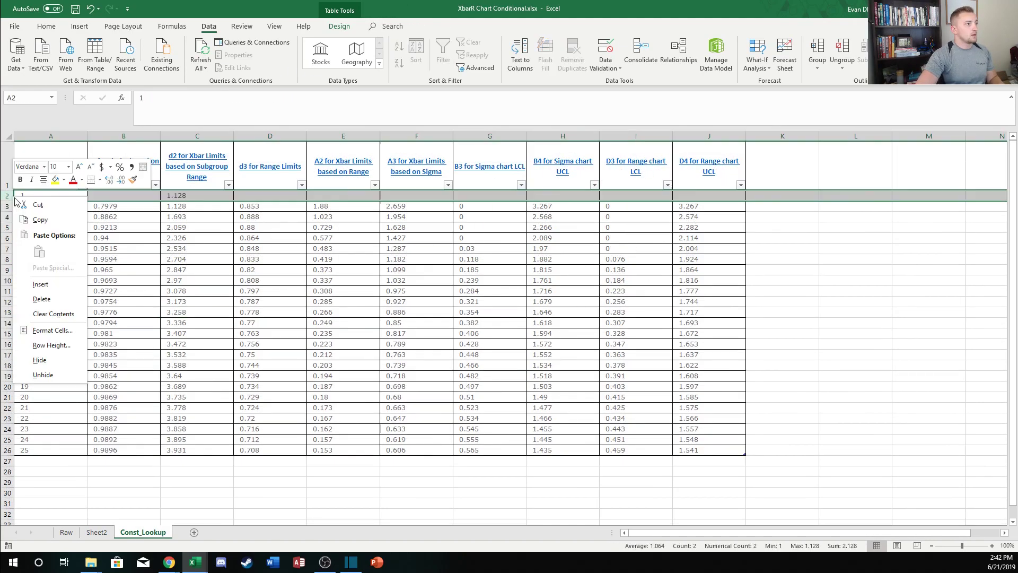
{"action": "left_click", "coordinate": [64, 302]}
{"action": "left_click", "coordinate": [343, 237]}
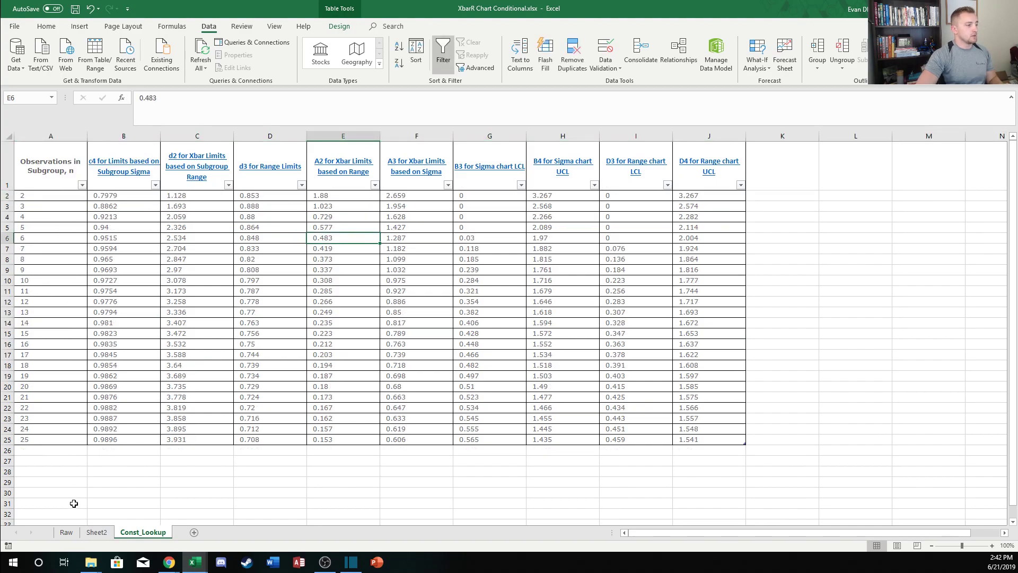
{"action": "left_click", "coordinate": [47, 207]}
{"action": "left_click_drag", "start_coordinate": [55, 164], "coordinate": [63, 438]}
{"action": "left_click", "coordinate": [61, 222]}
Review the Sheet2 control-limit table showing R-UCL 0.275894 and R-LCL 0
{"action": "left_click", "coordinate": [97, 532]}
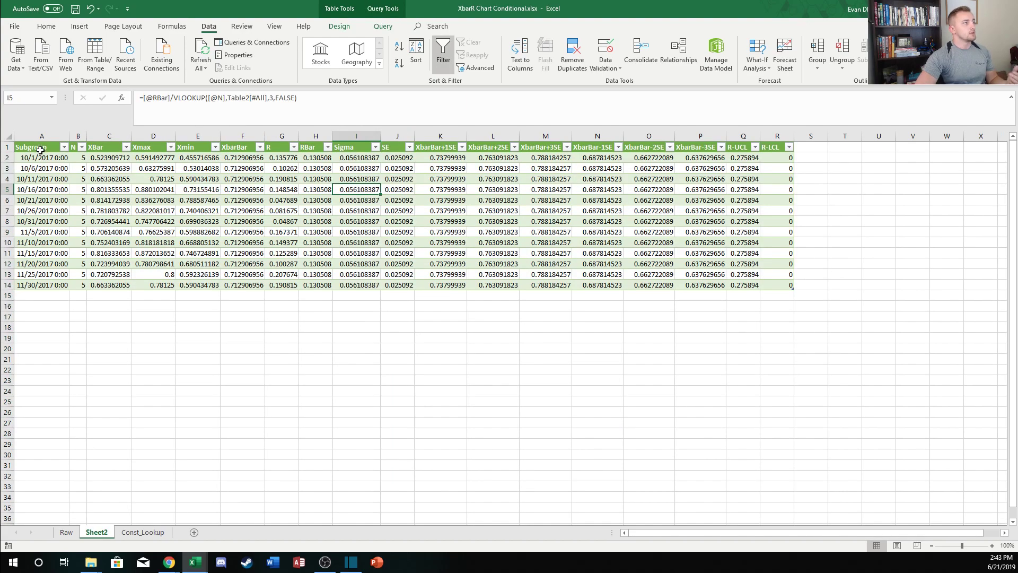
{"action": "left_click_drag", "start_coordinate": [41, 149], "coordinate": [776, 285]}
{"action": "left_click", "coordinate": [764, 318]}
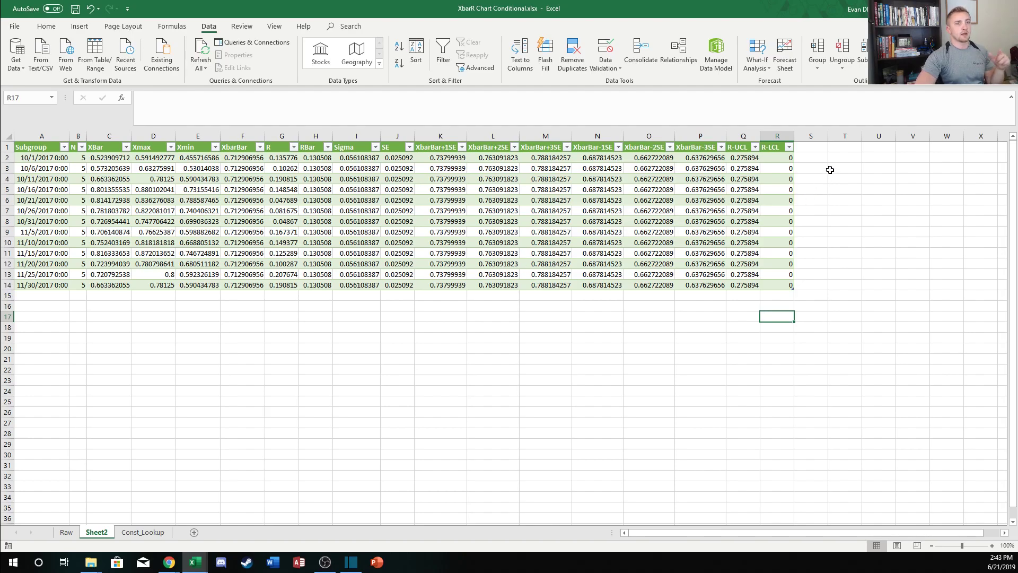
{"action": "left_click", "coordinate": [826, 150]}
{"action": "left_click", "coordinate": [812, 159]}
{"action": "left_click", "coordinate": [812, 144]}
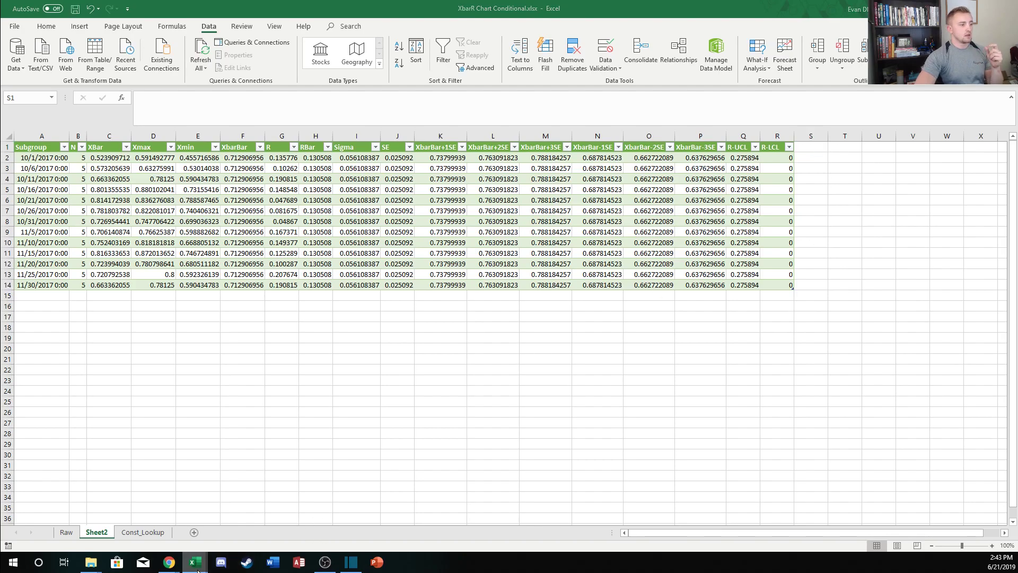
{"action": "mouse_move", "coordinate": [195, 561]}
{"action": "left_click", "coordinate": [159, 531]}
{"action": "left_click", "coordinate": [70, 532]}
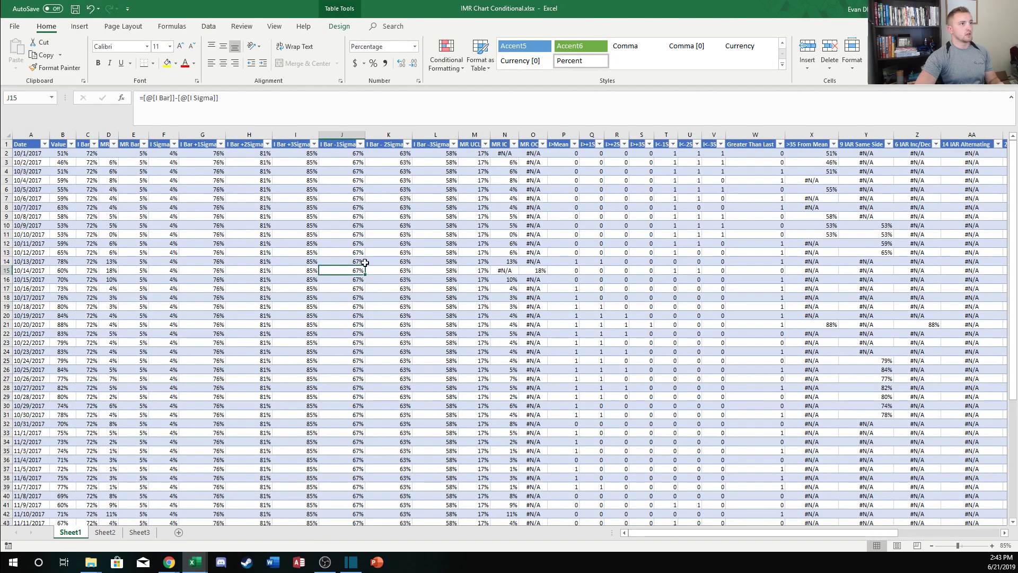
{"action": "left_click_drag", "start_coordinate": [554, 162], "coordinate": [700, 175]}
{"action": "left_click", "coordinate": [737, 170]}
{"action": "scroll", "coordinate": [766, 186], "scroll_direction": "right", "scroll_amount": 2}
{"action": "scroll", "coordinate": [766, 186], "scroll_direction": "right", "scroll_amount": 1}
{"action": "left_click", "coordinate": [710, 170]}
{"action": "scroll", "coordinate": [767, 183], "scroll_direction": "right", "scroll_amount": 5}
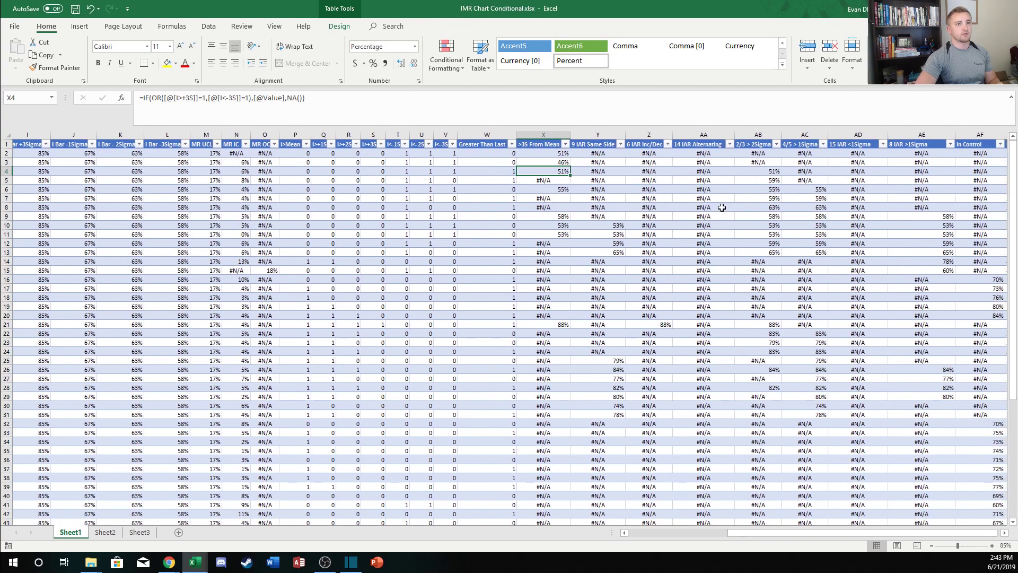
{"action": "left_click_drag", "start_coordinate": [519, 171], "coordinate": [882, 171]}
{"action": "left_click", "coordinate": [772, 243]}
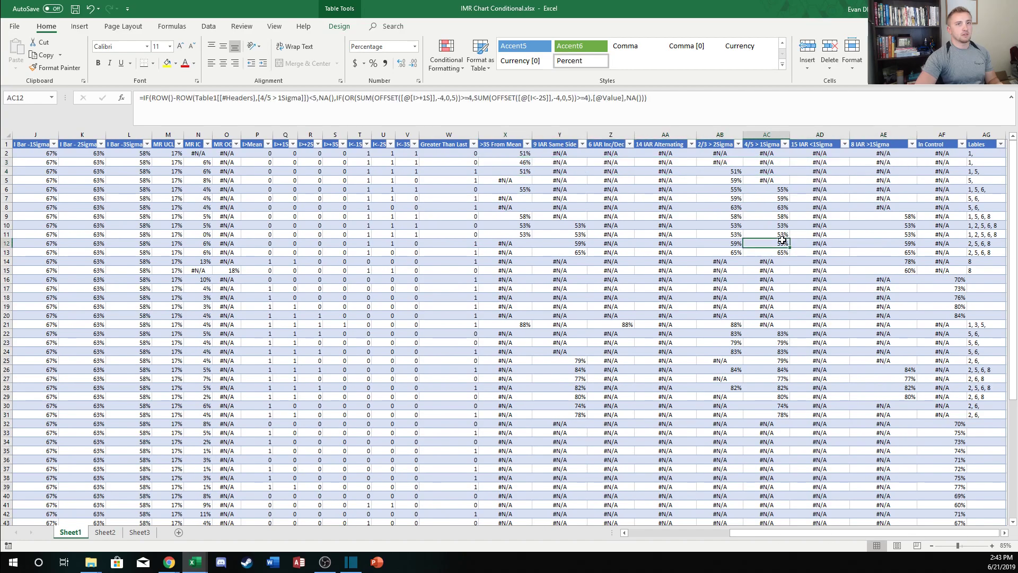
{"action": "left_click", "coordinate": [140, 533]}
{"action": "left_click", "coordinate": [105, 532]}
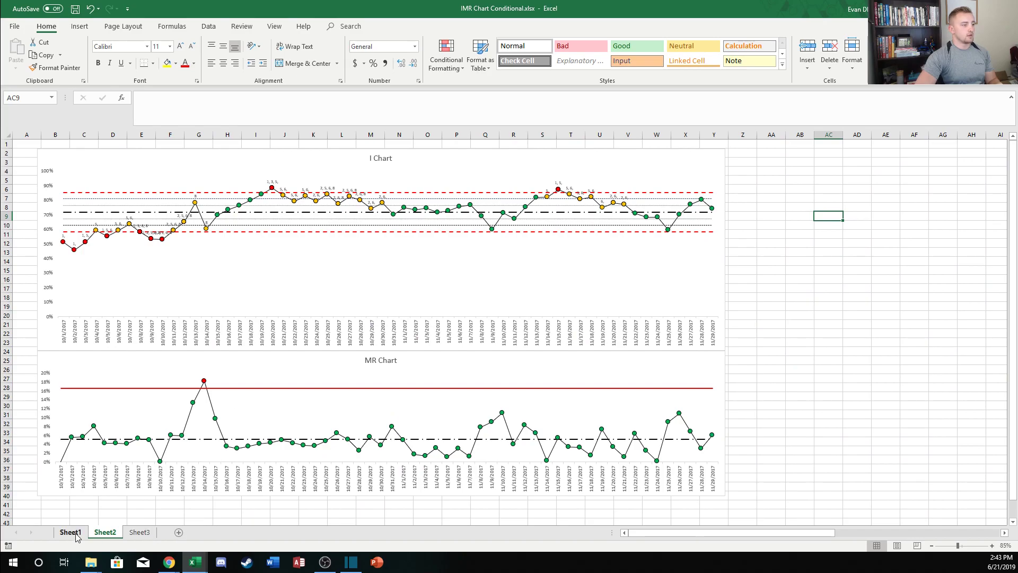
{"action": "left_click", "coordinate": [200, 567]}
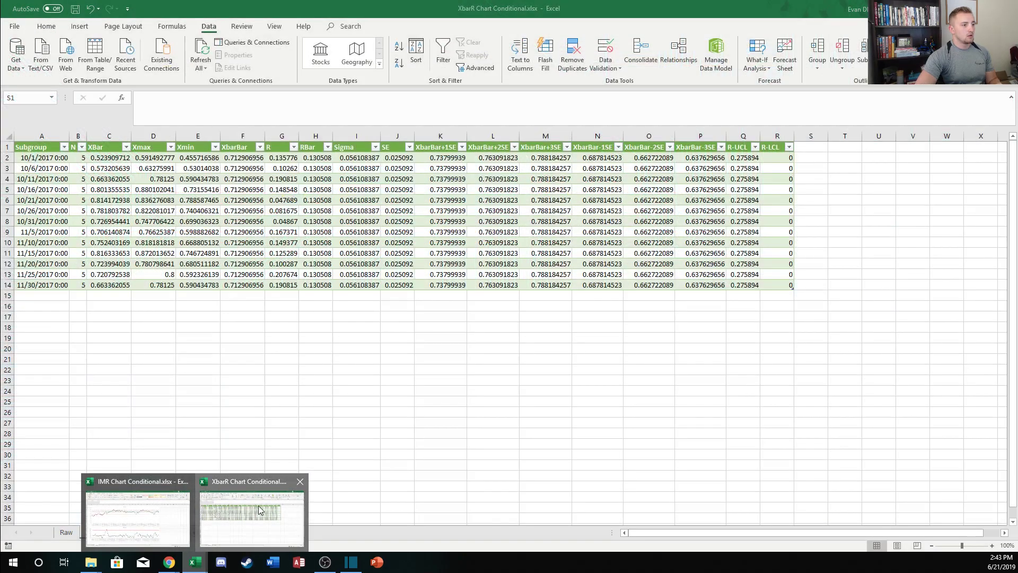
Hide the N, Xmax and Xmin columns in the XbarR Chart Conditional workbook
{"action": "left_click", "coordinate": [255, 517]}
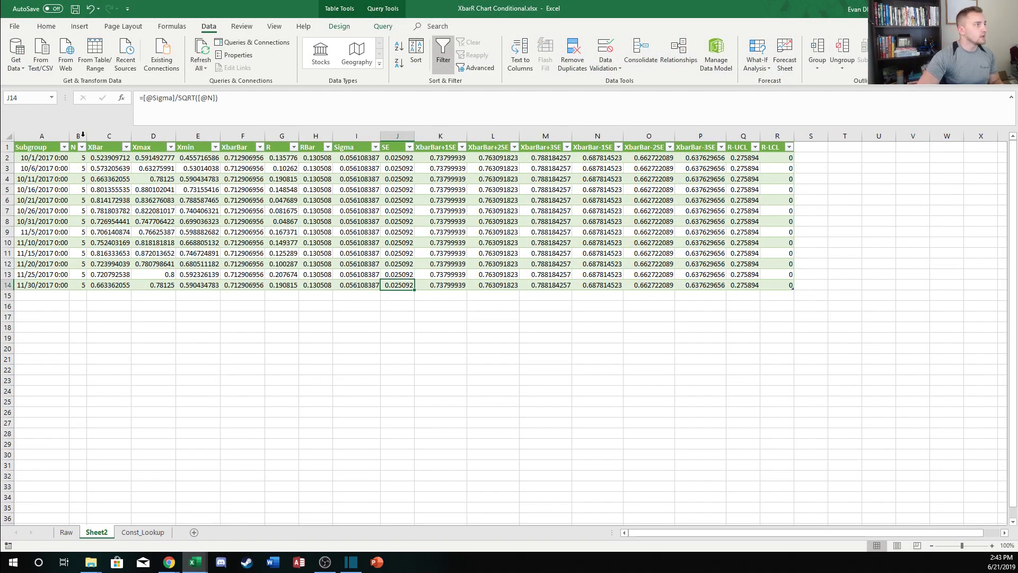
{"action": "right_click", "coordinate": [78, 136]}
{"action": "left_click", "coordinate": [151, 285]}
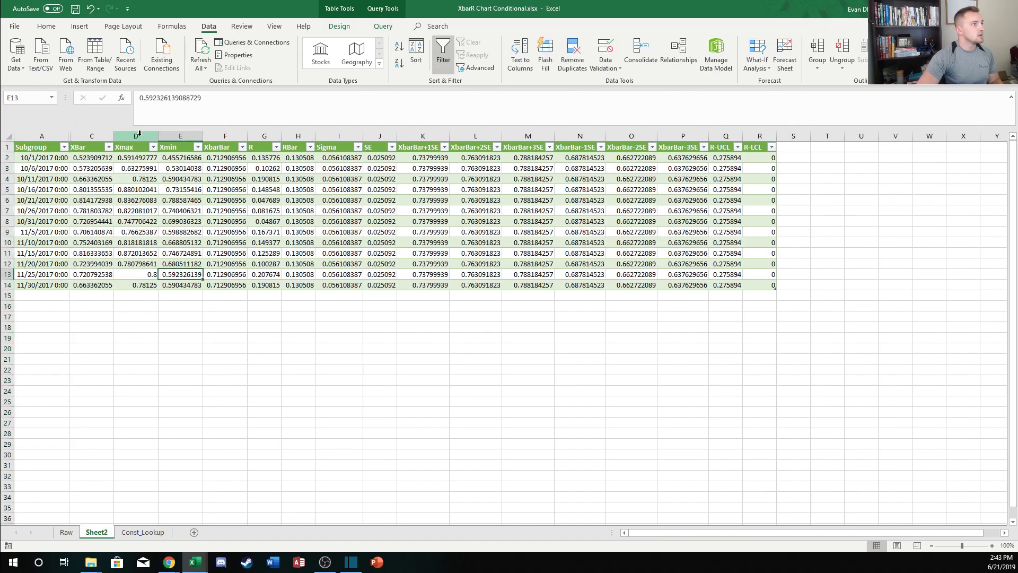
{"action": "left_click_drag", "start_coordinate": [136, 136], "coordinate": [181, 136]}
{"action": "right_click", "coordinate": [198, 137]}
{"action": "left_click", "coordinate": [224, 299]}
{"action": "left_click", "coordinate": [210, 200]}
Move the R and RBar columns after the X-bar limits, just before R-UCL
{"action": "left_click", "coordinate": [189, 148]}
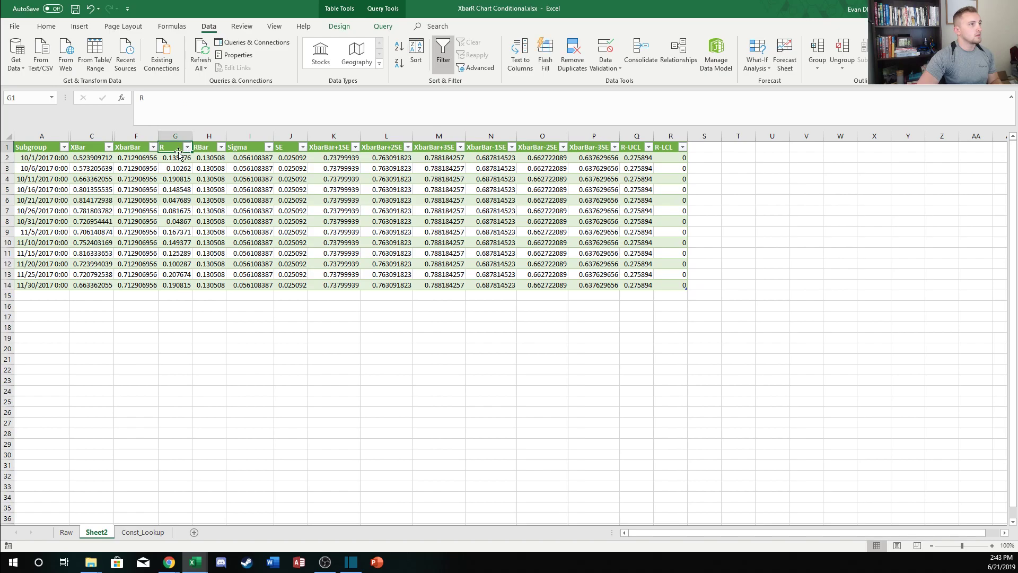
{"action": "key", "text": "ctrl+shift+Down"}
{"action": "left_click_drag", "start_coordinate": [162, 157], "coordinate": [621, 156]}
{"action": "left_click", "coordinate": [169, 153]}
{"action": "key", "text": "ctrl+shift+Down"}
{"action": "left_click_drag", "start_coordinate": [159, 156], "coordinate": [621, 155]}
Hide the Sigma and SE columns
{"action": "left_click", "coordinate": [175, 136]}
{"action": "left_click_drag", "start_coordinate": [194, 137], "coordinate": [219, 136]}
{"action": "right_click", "coordinate": [219, 136]}
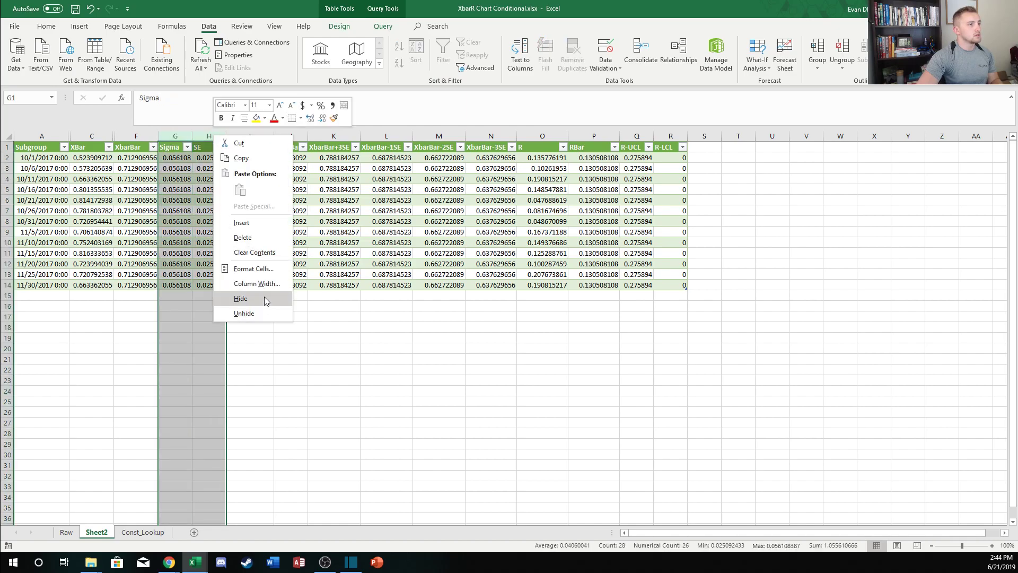
{"action": "left_click", "coordinate": [241, 298]}
{"action": "left_click", "coordinate": [249, 232]}
{"action": "left_click_drag", "start_coordinate": [37, 149], "coordinate": [448, 289]}
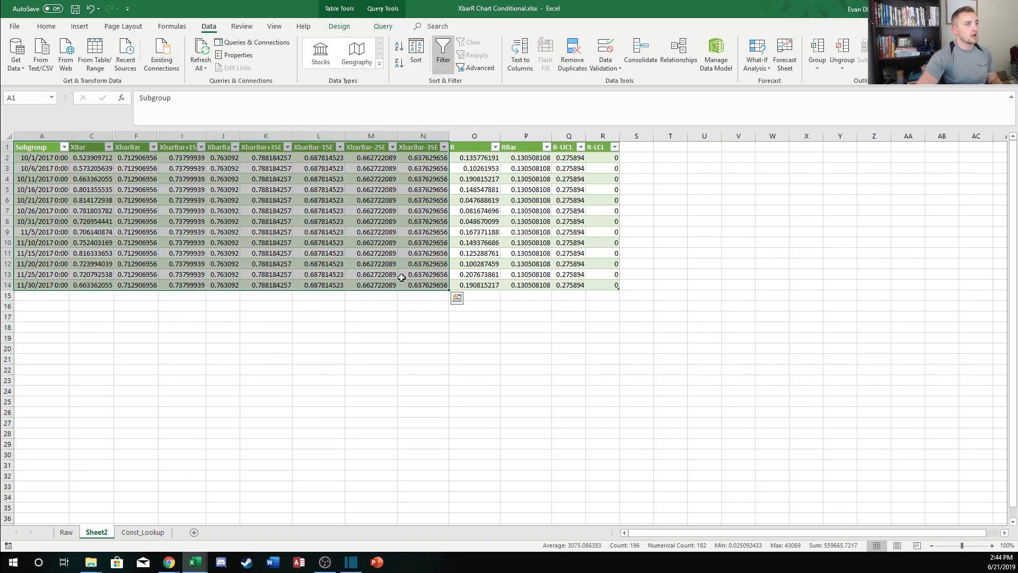
Insert a 2-D line chart of XBar, XbarBar and ±1/2/3 SE limits, sized below the table
{"action": "left_click", "coordinate": [80, 26]}
{"action": "left_click", "coordinate": [470, 66]}
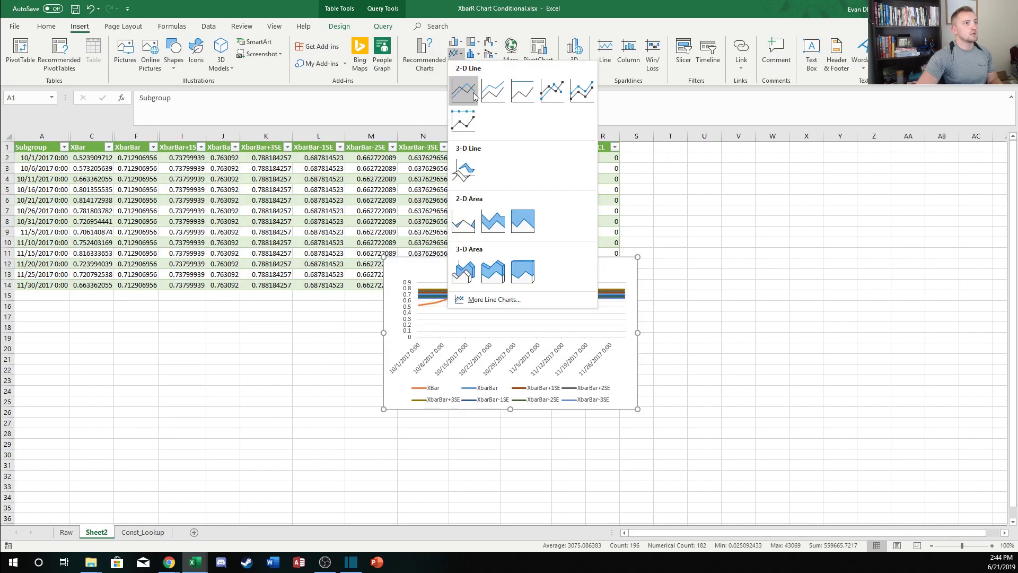
{"action": "left_click", "coordinate": [466, 143]}
{"action": "left_click_drag", "start_coordinate": [566, 304], "coordinate": [480, 344]}
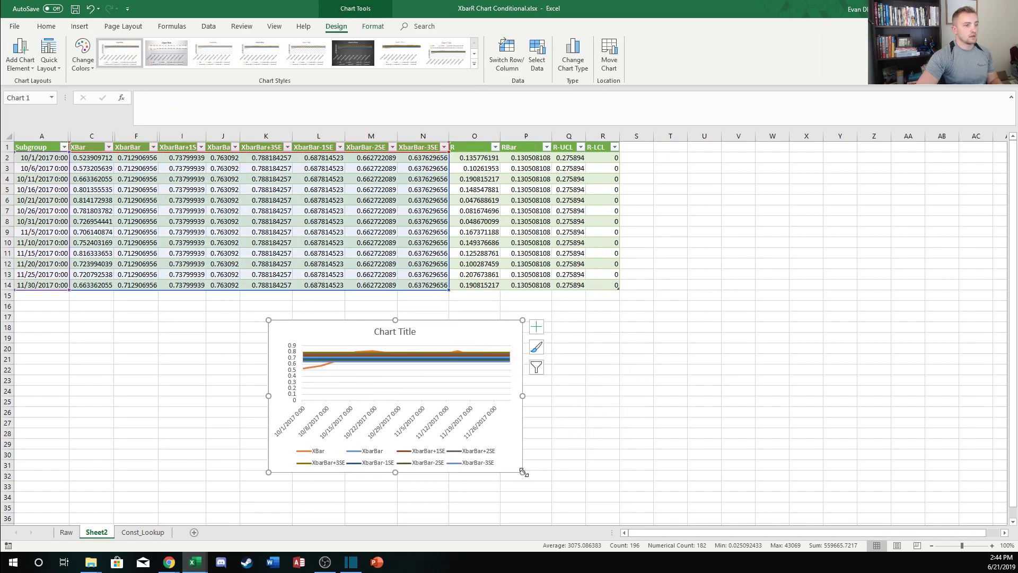
{"action": "left_click_drag", "start_coordinate": [523, 472], "coordinate": [684, 522]}
{"action": "left_click_drag", "start_coordinate": [634, 300], "coordinate": [549, 203]}
{"action": "left_click_drag", "start_coordinate": [585, 423], "coordinate": [670, 498]}
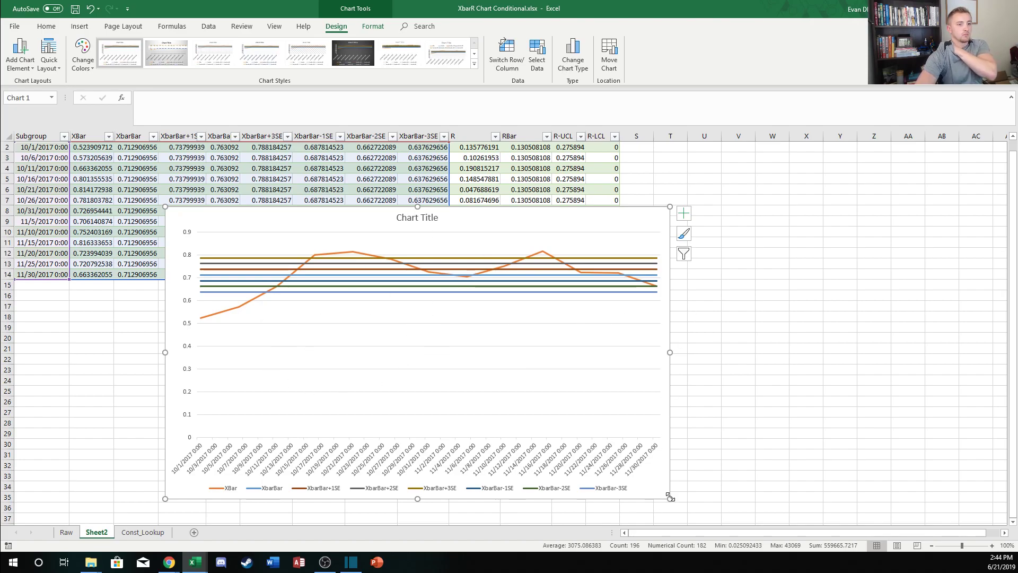
{"action": "left_click_drag", "start_coordinate": [670, 497], "coordinate": [640, 401]}
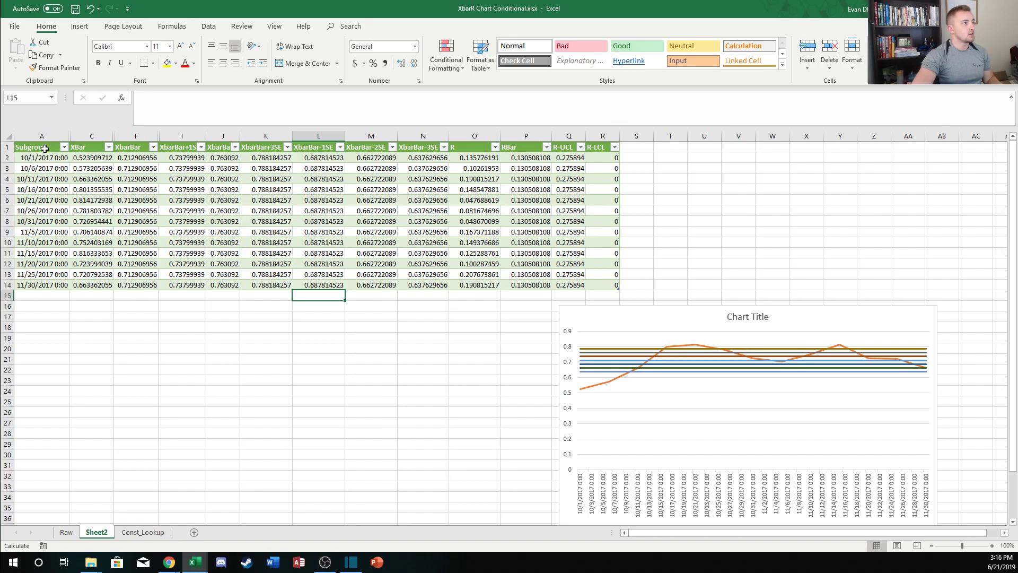
Chart Subgroup dates with R, RBar, R-UCL and R-LCL as a 2-D line chart below the table
{"action": "left_click_drag", "start_coordinate": [45, 148], "coordinate": [47, 285]}
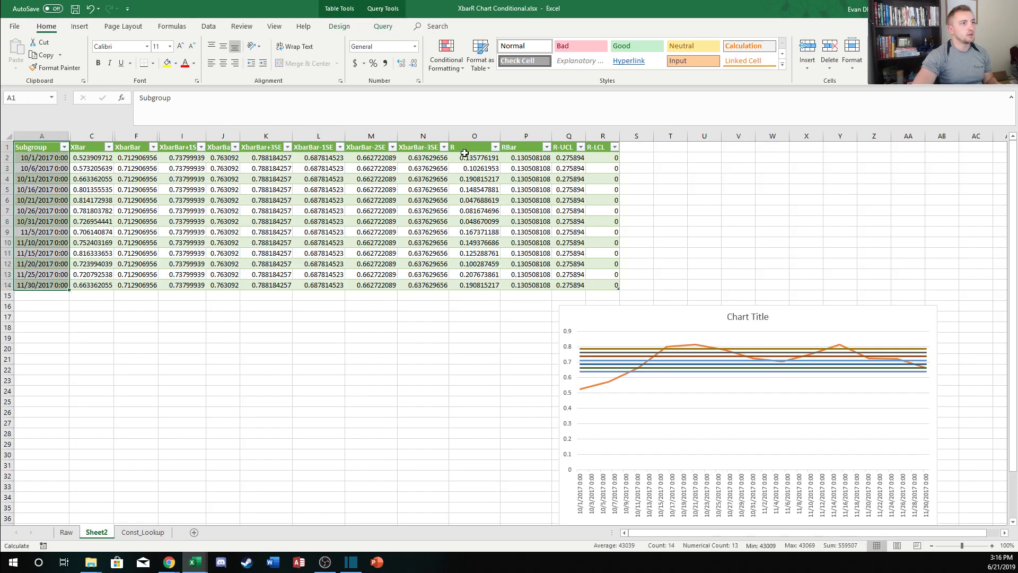
{"action": "left_click_drag", "start_coordinate": [468, 147], "coordinate": [614, 287]}
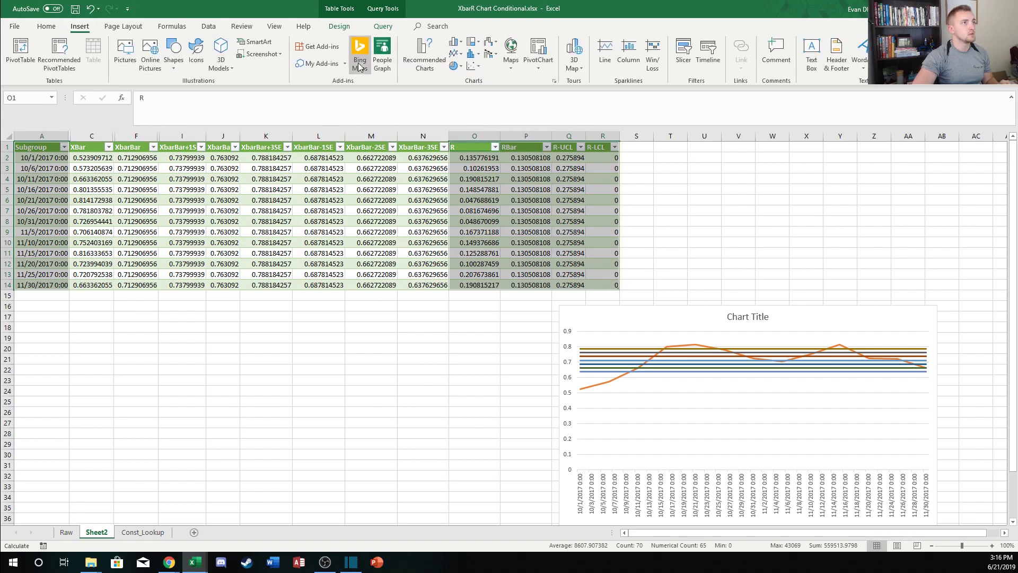
{"action": "left_click", "coordinate": [454, 54]}
{"action": "left_click", "coordinate": [459, 80]}
{"action": "left_click_drag", "start_coordinate": [584, 266], "coordinate": [384, 367]}
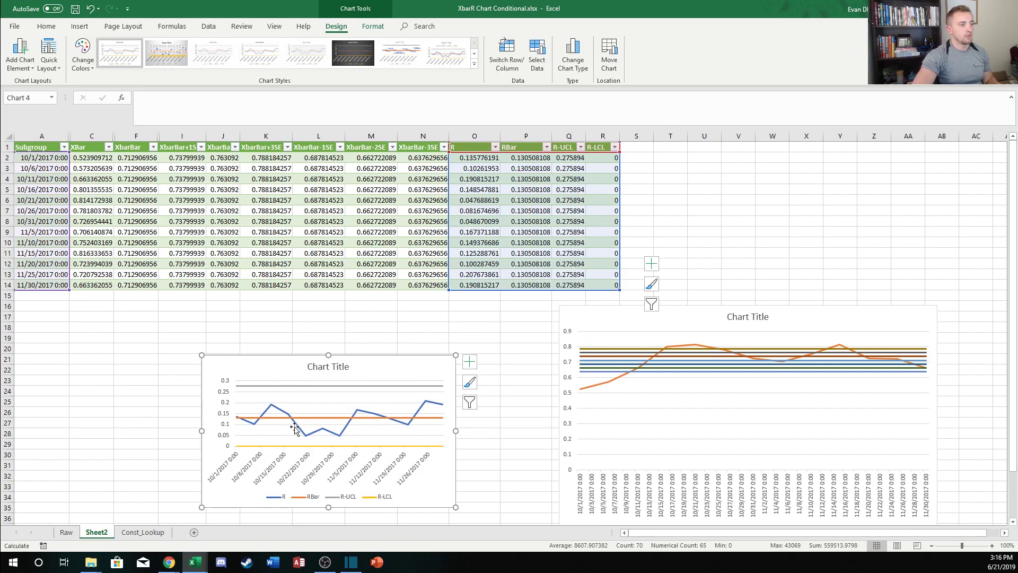